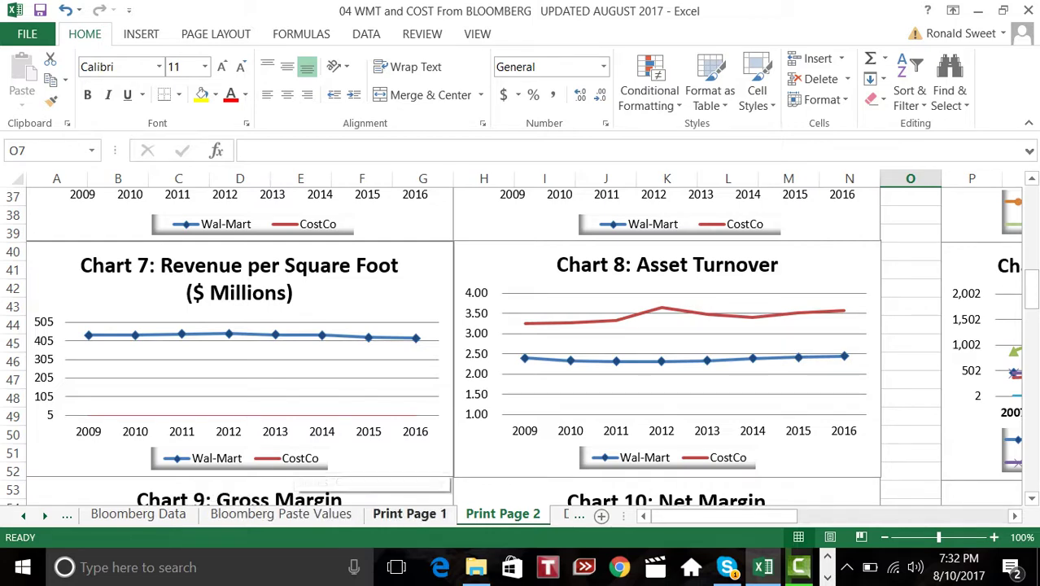
Review the Wal-Mart productivity rows on the Print Page 1 sheet, from Revenue per Square Foot to Revenue per Store
click(389, 513)
scroll(171, 395, down, 9)
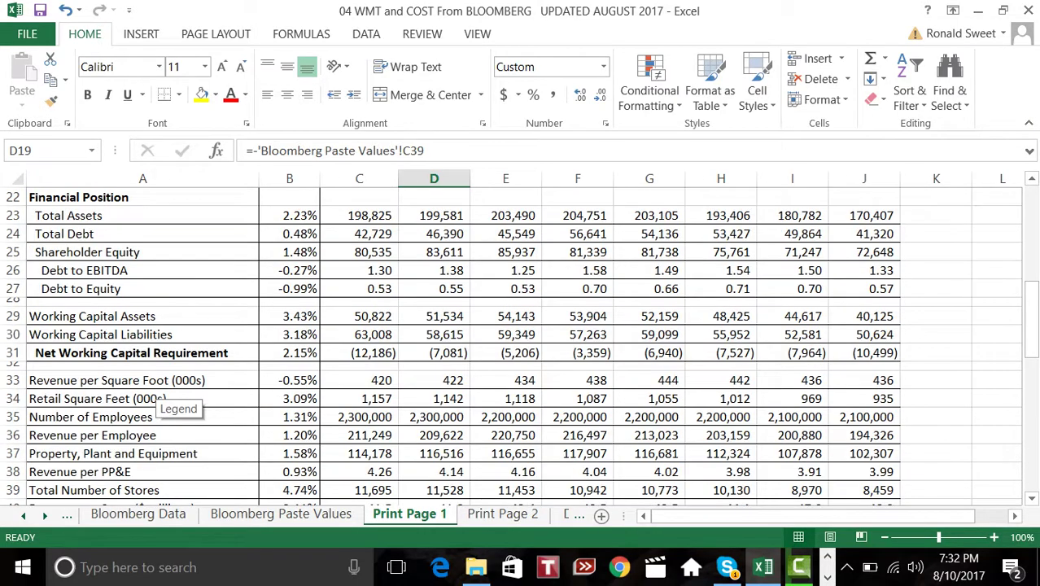
mouse_move(122, 270)
mouse_down()
mouse_move(122, 399)
mouse_move(122, 270)
mouse_up()
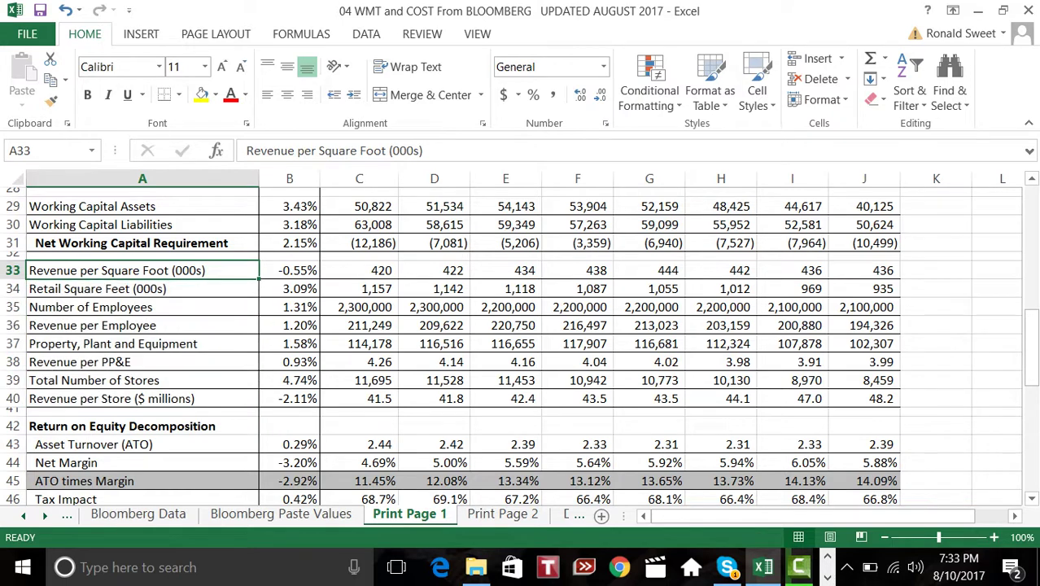
click(141, 307)
click(142, 325)
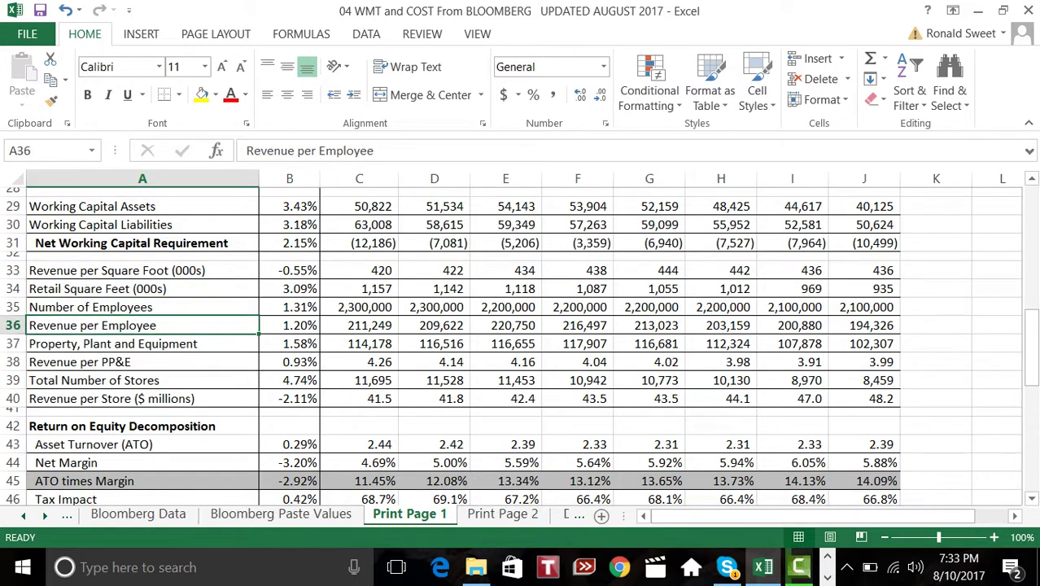
click(141, 362)
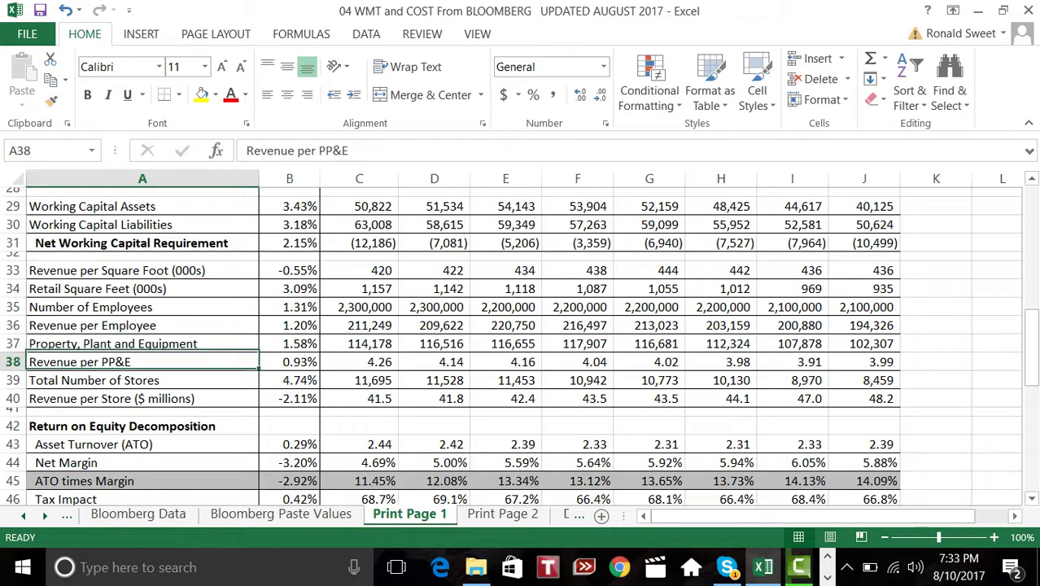
click(142, 398)
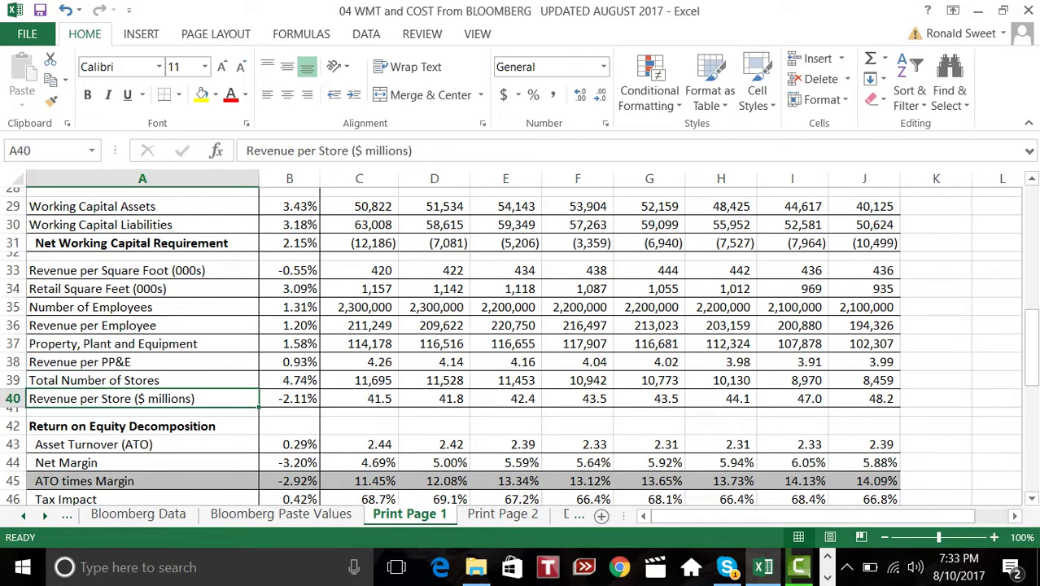
click(142, 288)
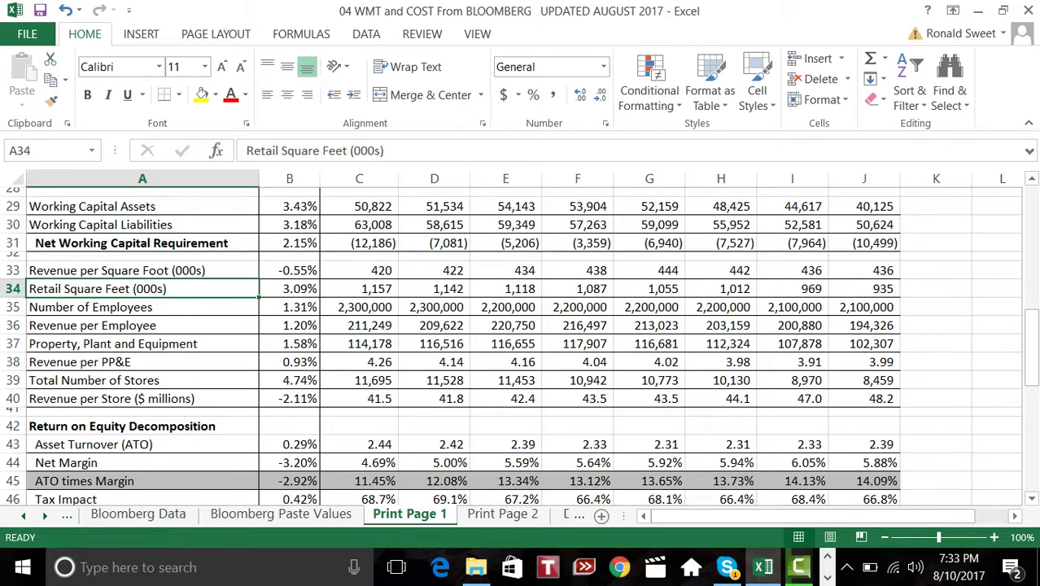
Check the Revenue per Square Foot row on the Competitor sheet, looking at Print Page 2 and Data For Graph Building on the way
click(502, 514)
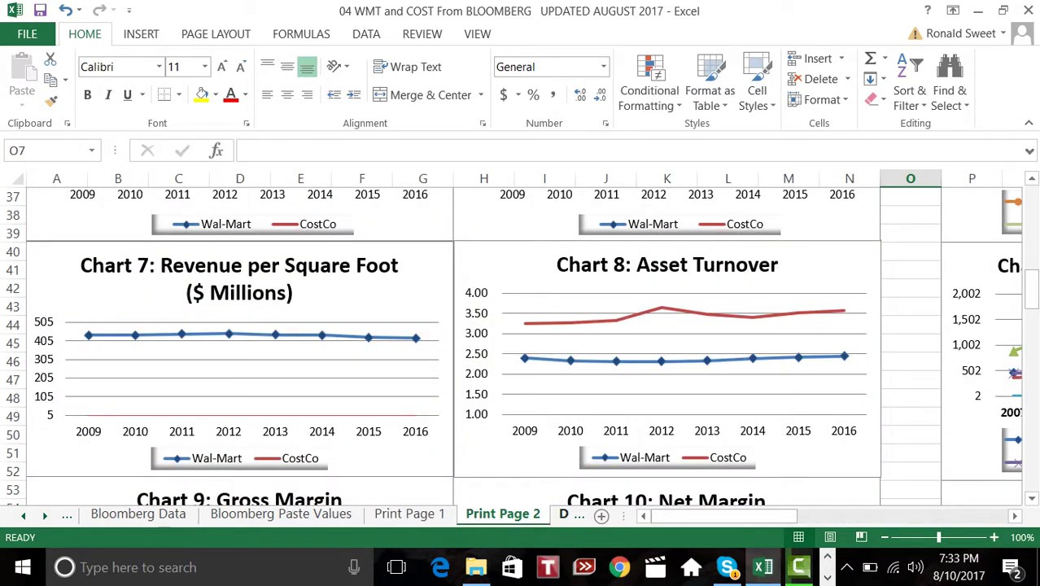
click(563, 514)
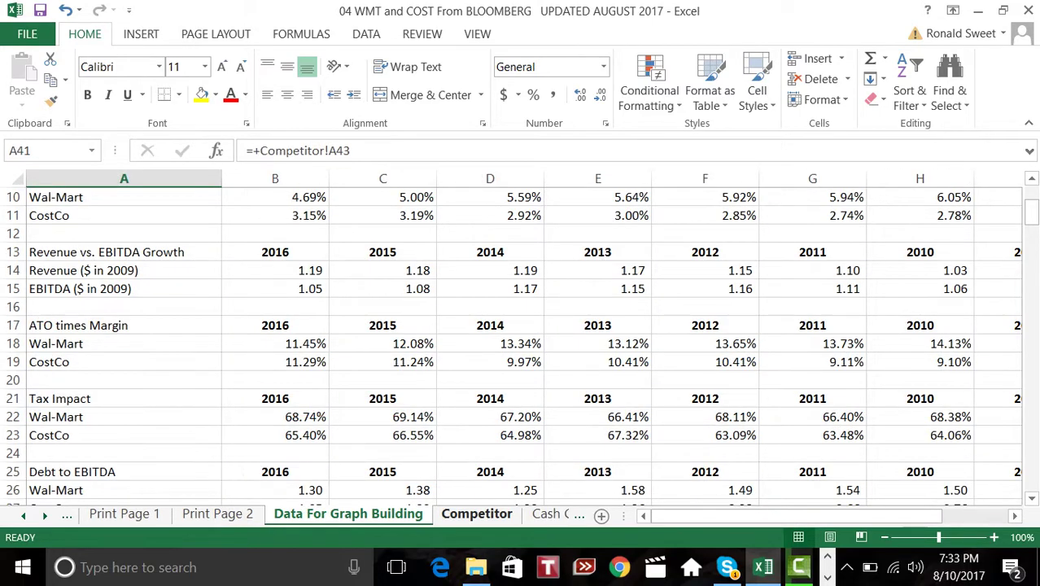
click(477, 513)
scroll(274, 358, down, 9)
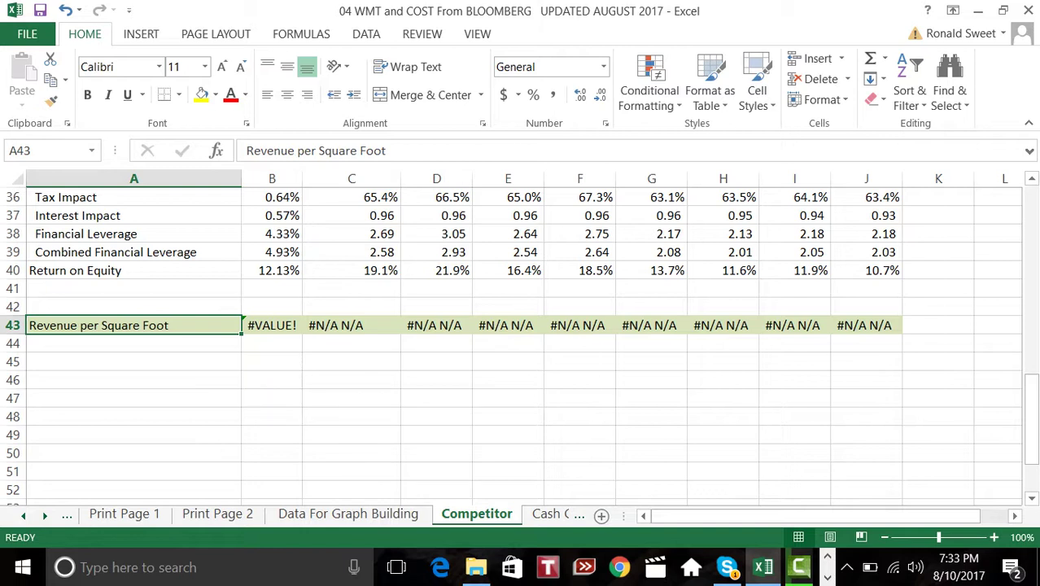
Inspect CostCo's SALES_PER_RETAIL_SQUARE_FOOTAGE and AVG_RETAIL_SF_PER_CO_OWN_LOC rows on the Bloomberg Paste Values sheet
click(23, 515)
click(23, 516)
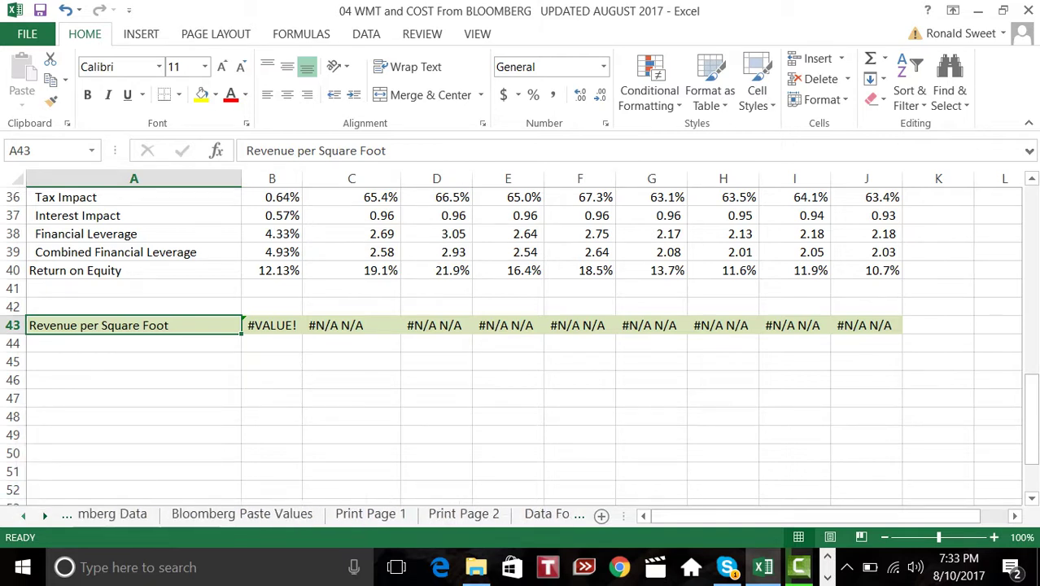
click(23, 516)
click(342, 514)
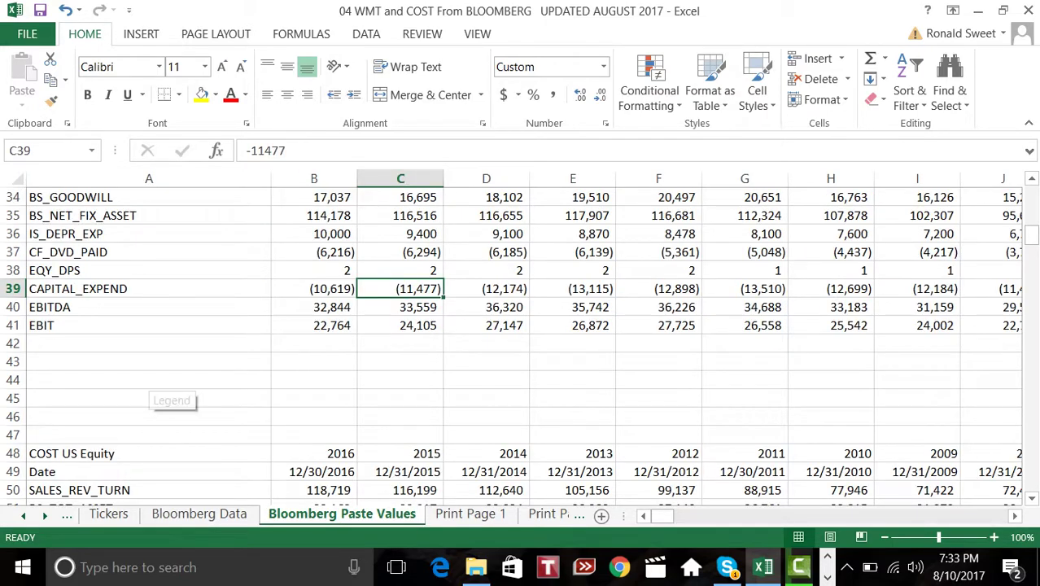
scroll(163, 389, down, 7)
scroll(163, 389, down, 2)
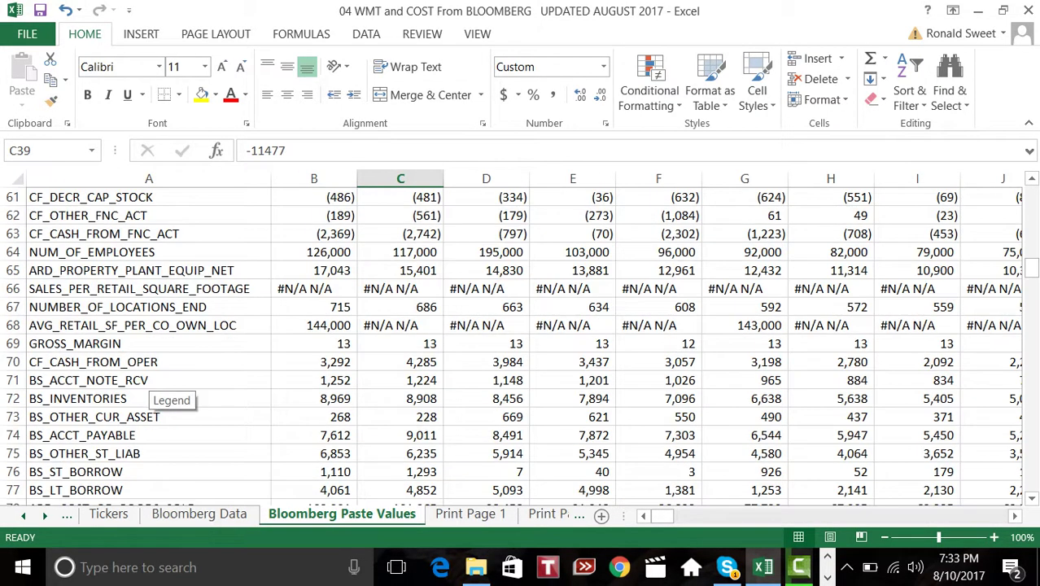
click(148, 288)
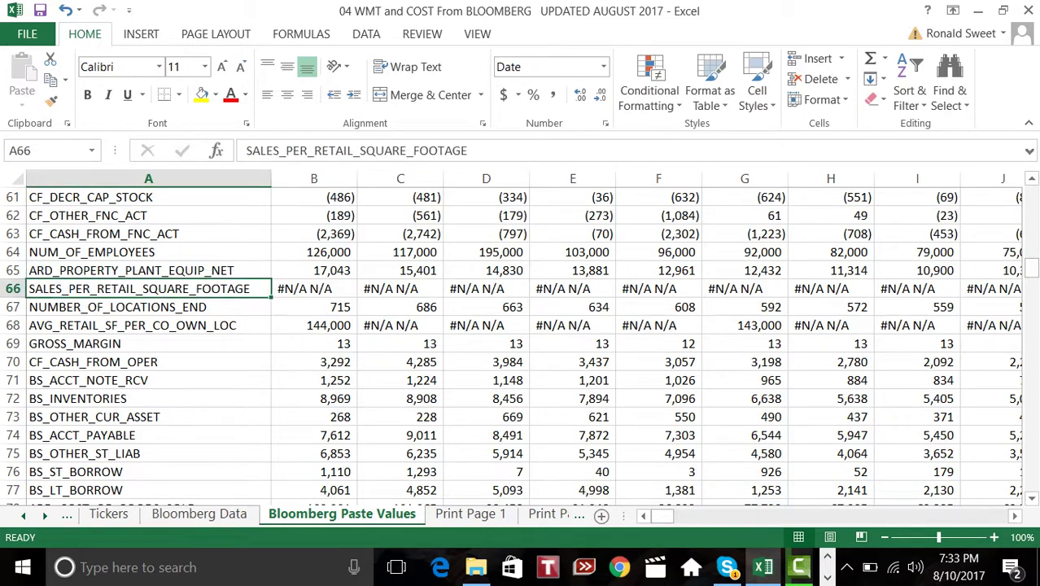
drag(314, 270, 401, 288)
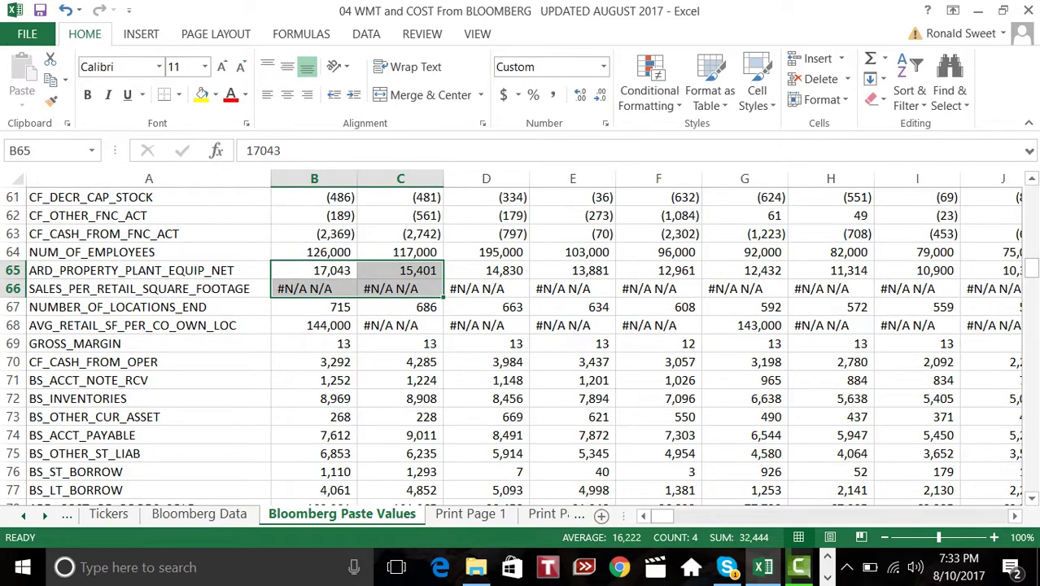
click(149, 325)
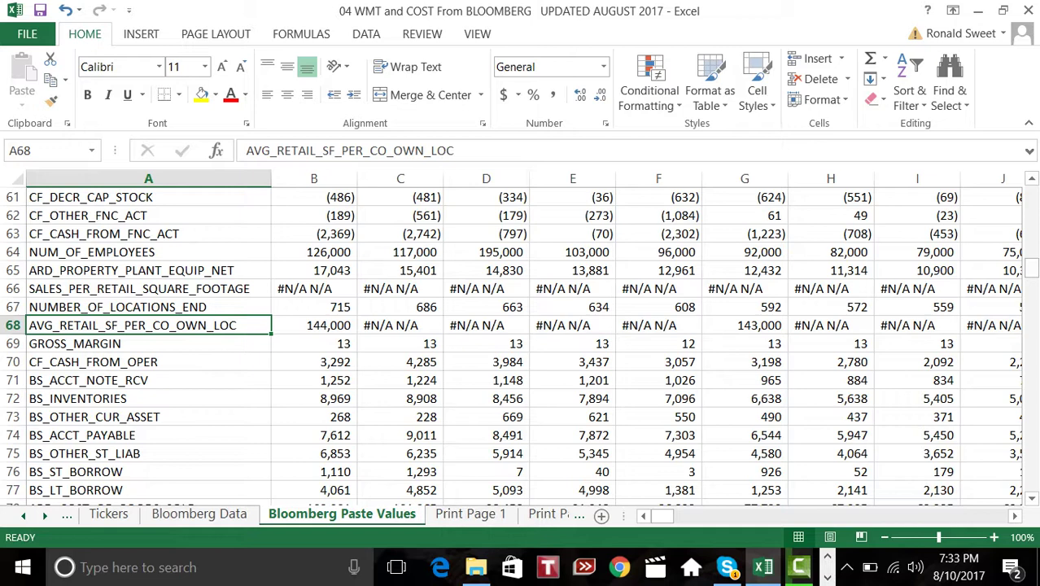
Look through CostCo's number of employees and the surrounding data items for an alternative productivity measure
drag(313, 233, 574, 252)
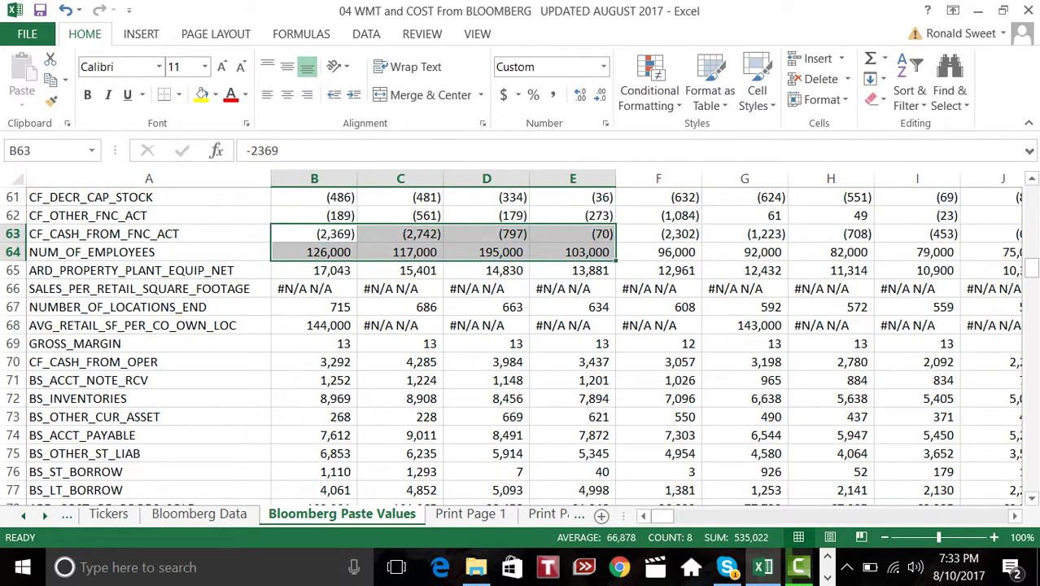
click(314, 252)
scroll(521, 342, down, 3)
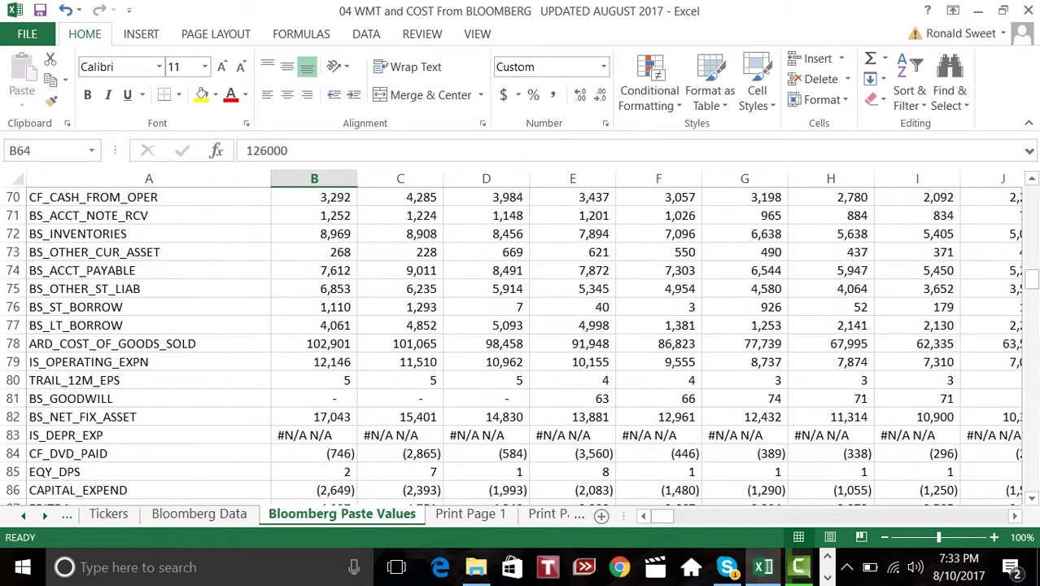
scroll(521, 342, down, 1)
scroll(521, 342, up, 8)
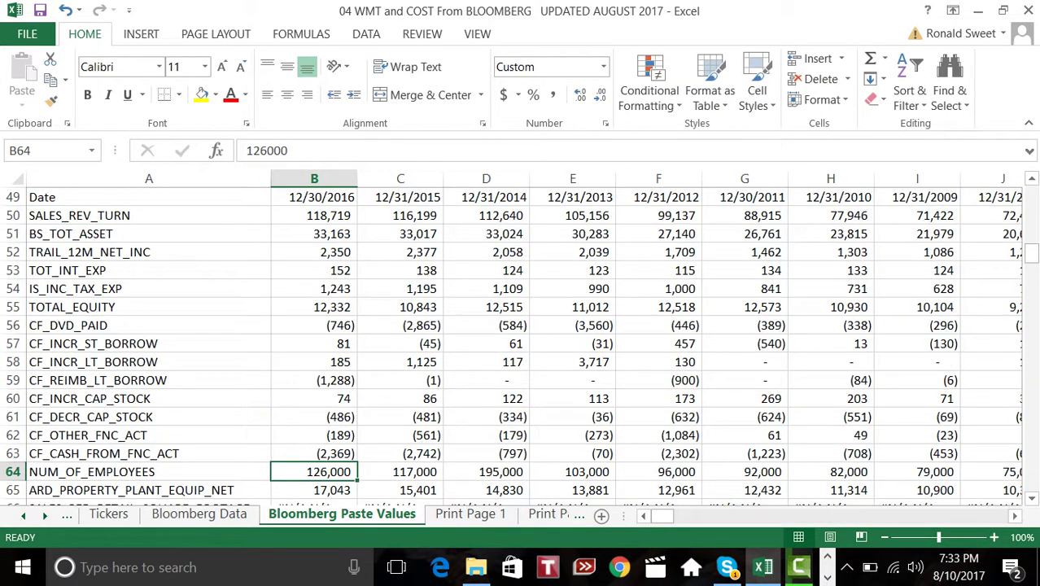
scroll(521, 341, down, 2)
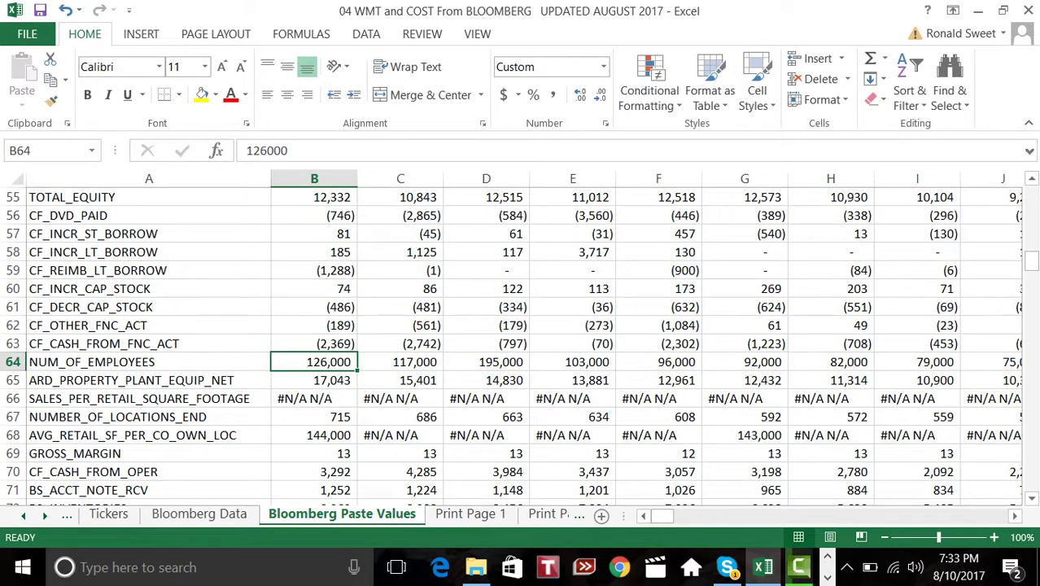
scroll(521, 342, down, 1)
Examine CostCo's NUMBER_OF_LOCATIONS_END and SALES_REV_TURN rows as inputs for a revenue-per-location measure
click(148, 361)
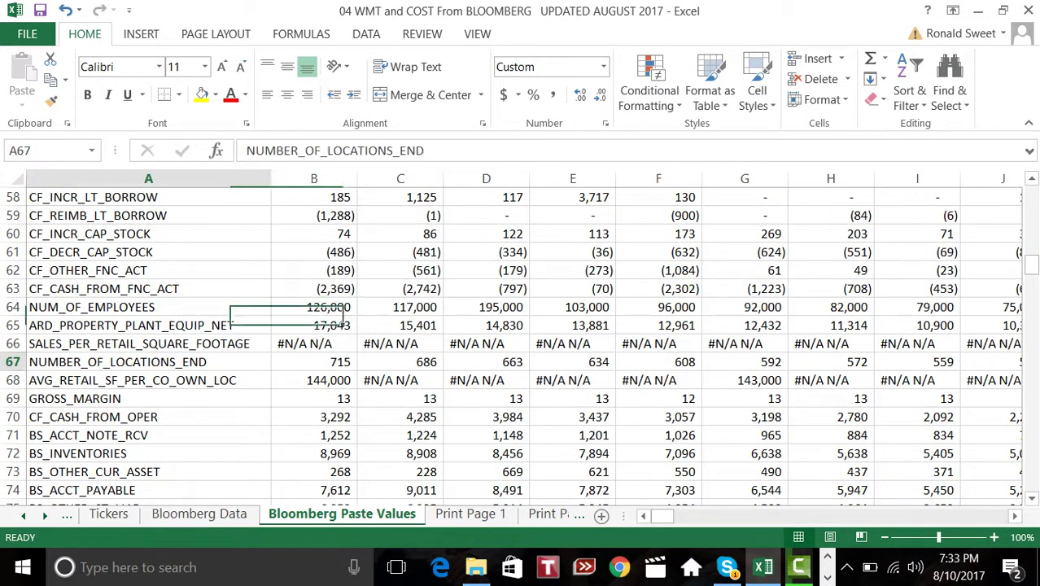
click(314, 361)
click(189, 361)
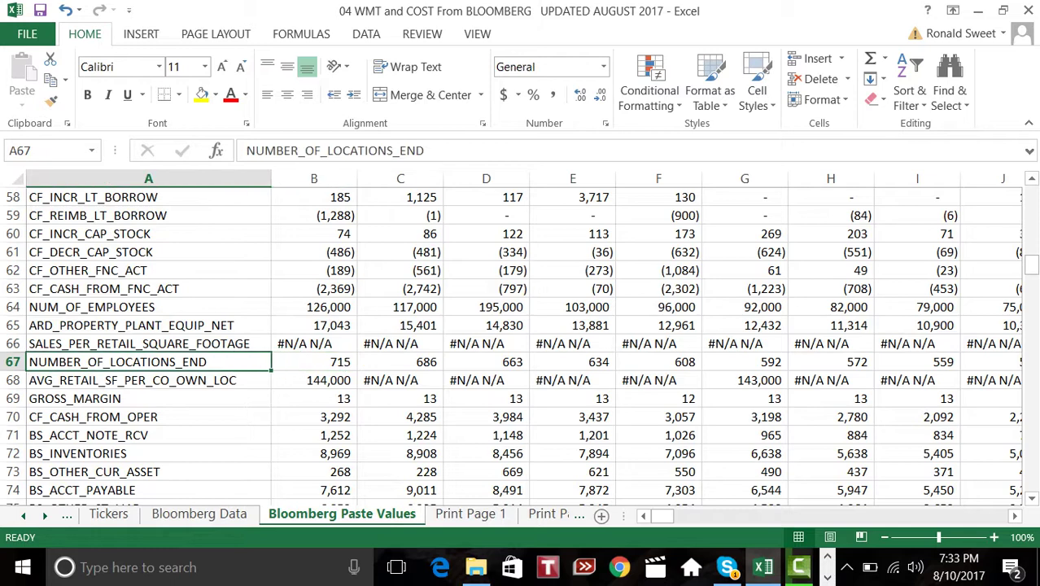
click(315, 362)
click(148, 362)
click(314, 362)
click(149, 361)
scroll(521, 342, up, 4)
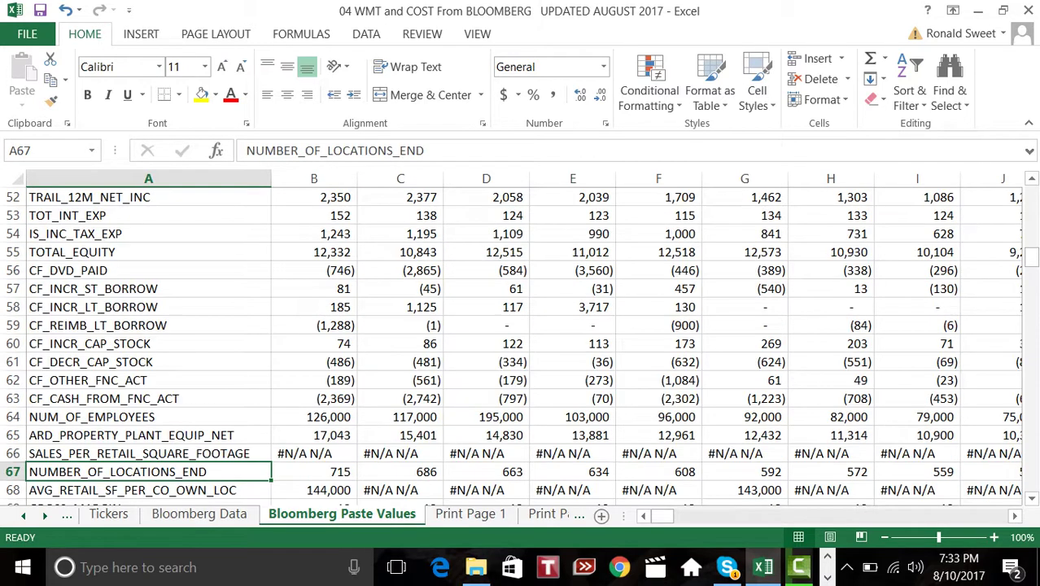
click(315, 270)
scroll(522, 342, down, 3)
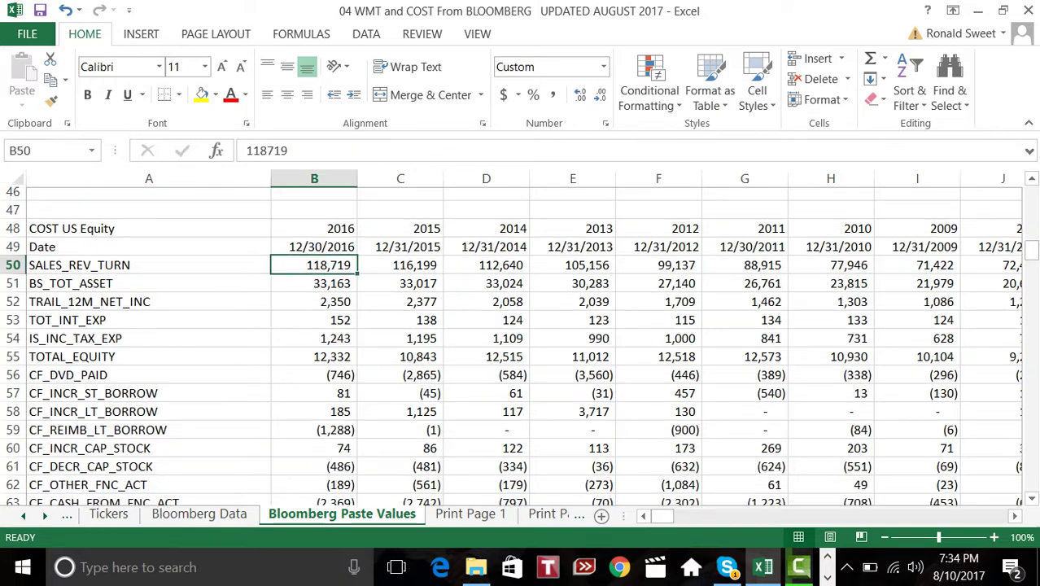
scroll(521, 342, down, 2)
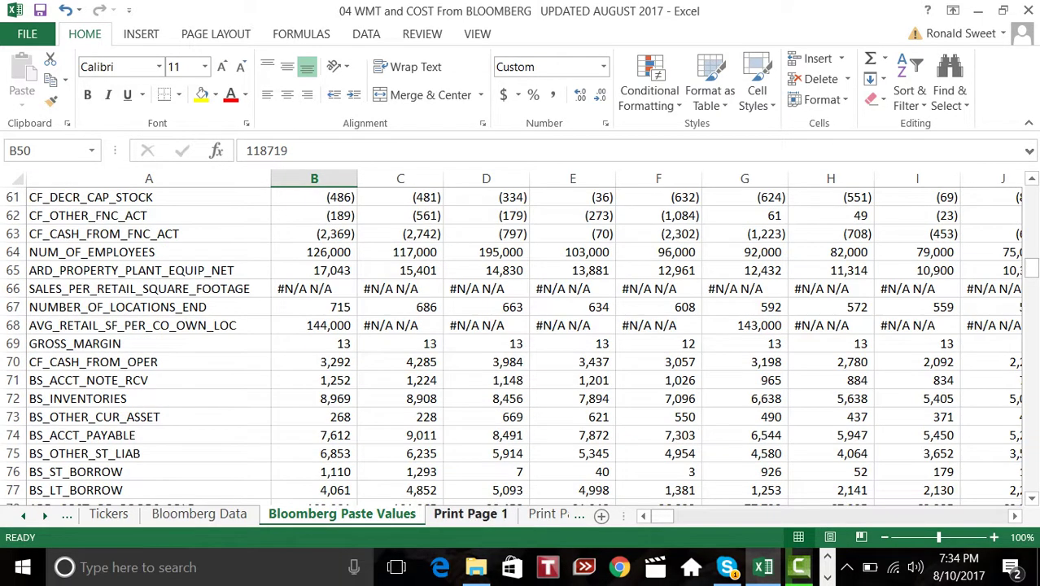
Change the label in cell A43 of the Competitor sheet to "Revenue per Location"
click(557, 514)
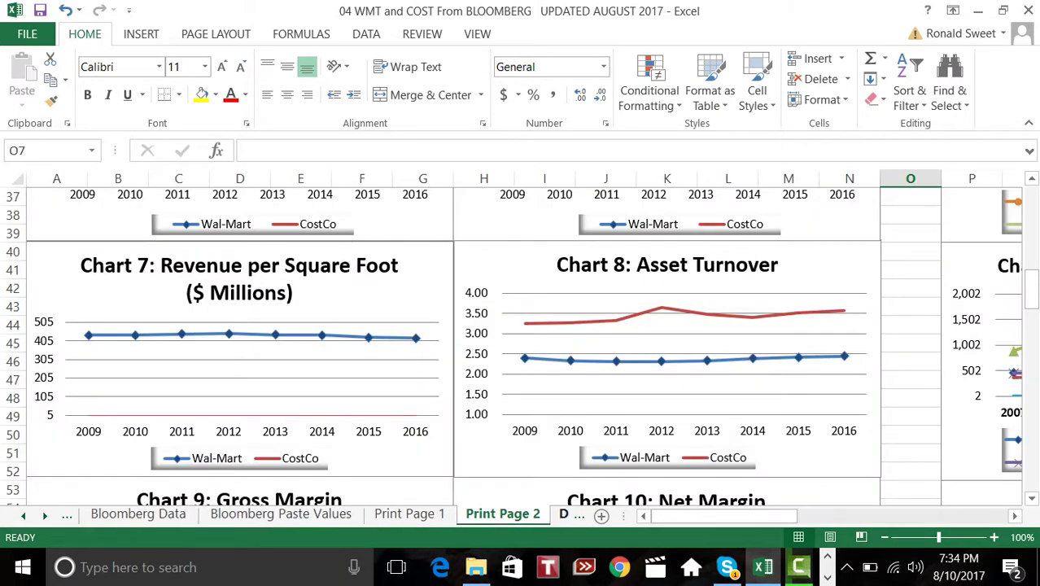
click(558, 513)
click(477, 514)
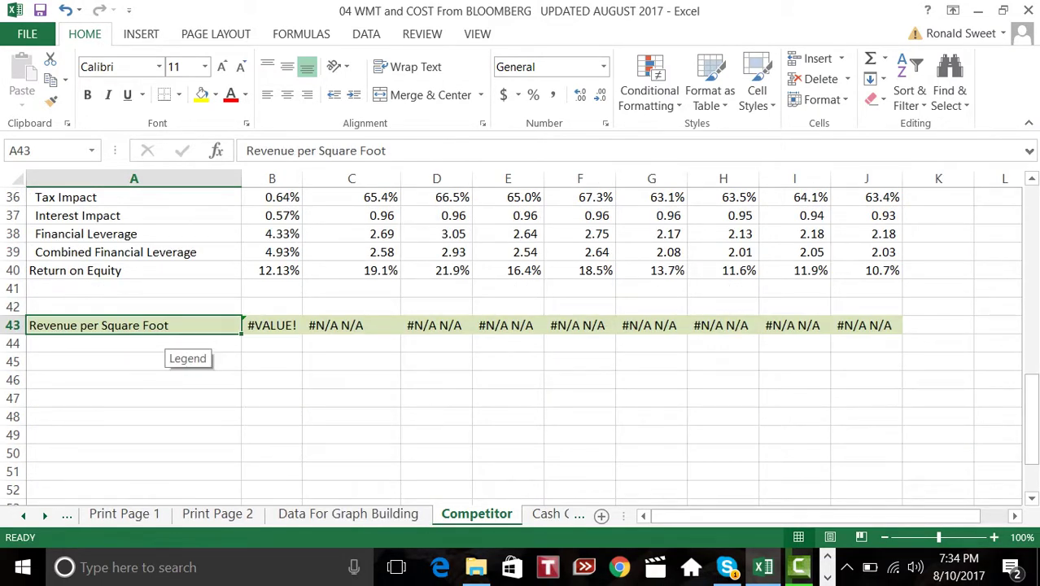
text(Rev)
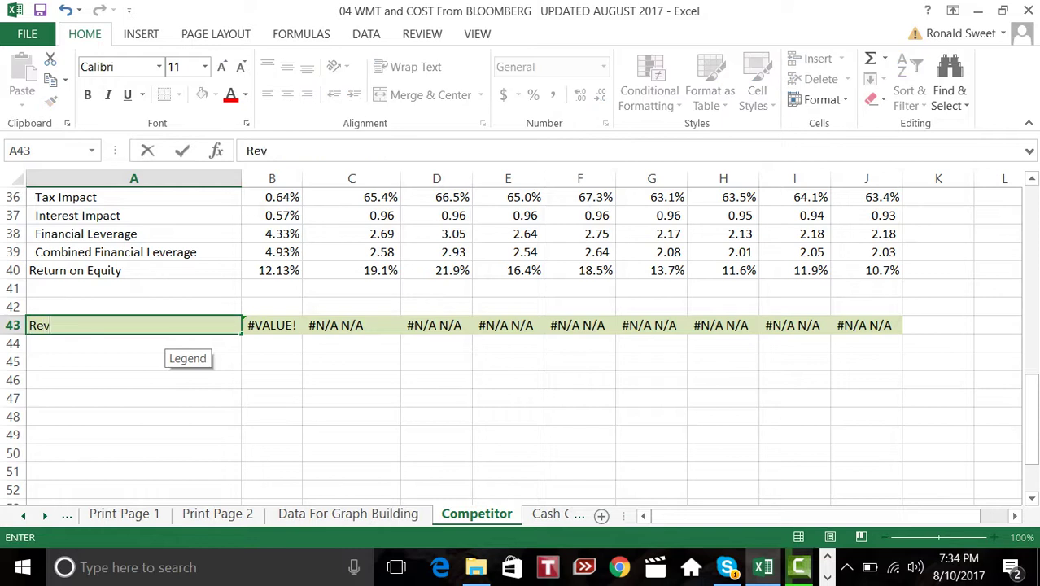
text(enue per Location)
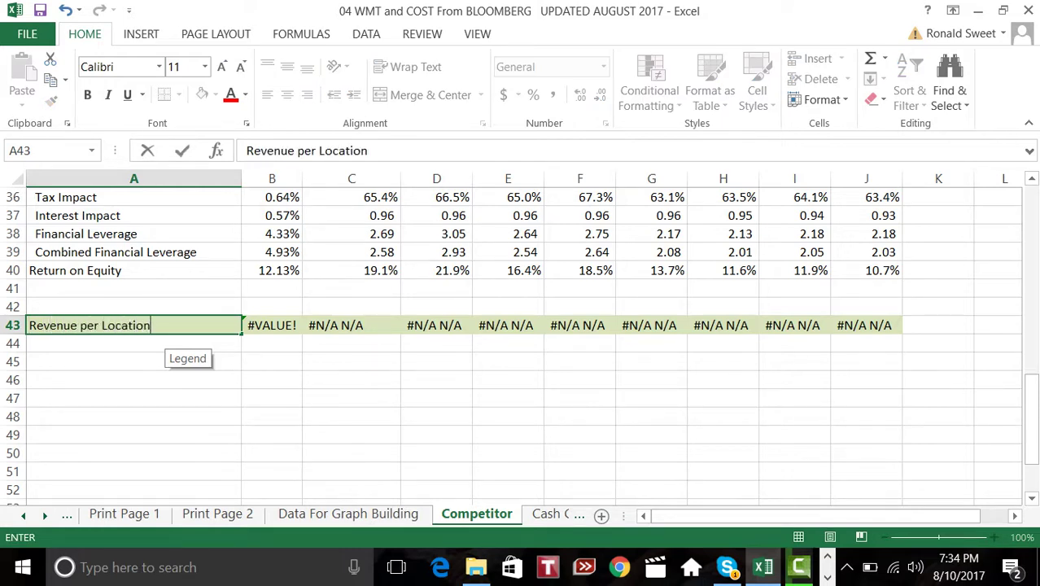
key(ctrl+Return)
Enter a formula in C43 of the Competitor sheet dividing 'Bloomberg Paste Values'!B50 (SALES_REV_TURN) by 'Bloomberg Paste Values'!B67 (NUMBER_OF_LOCATIONS_END)
key(Right)
key(Right)
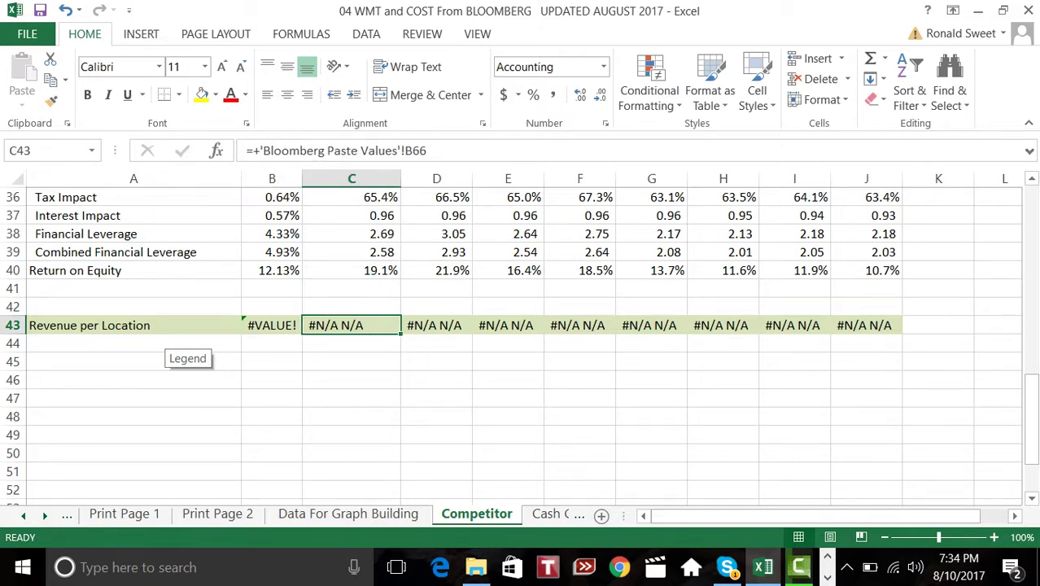
key(Left)
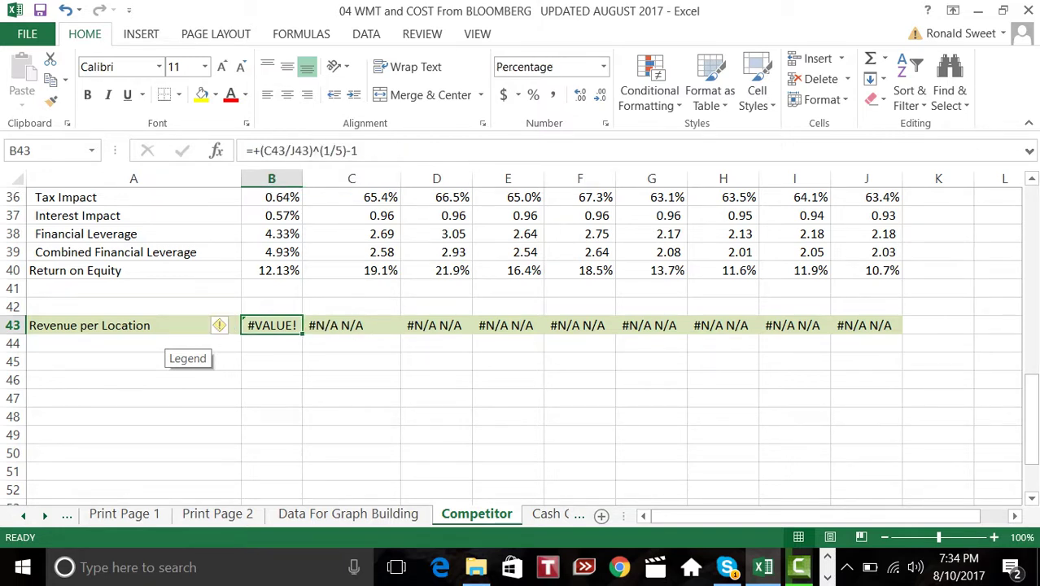
click(351, 325)
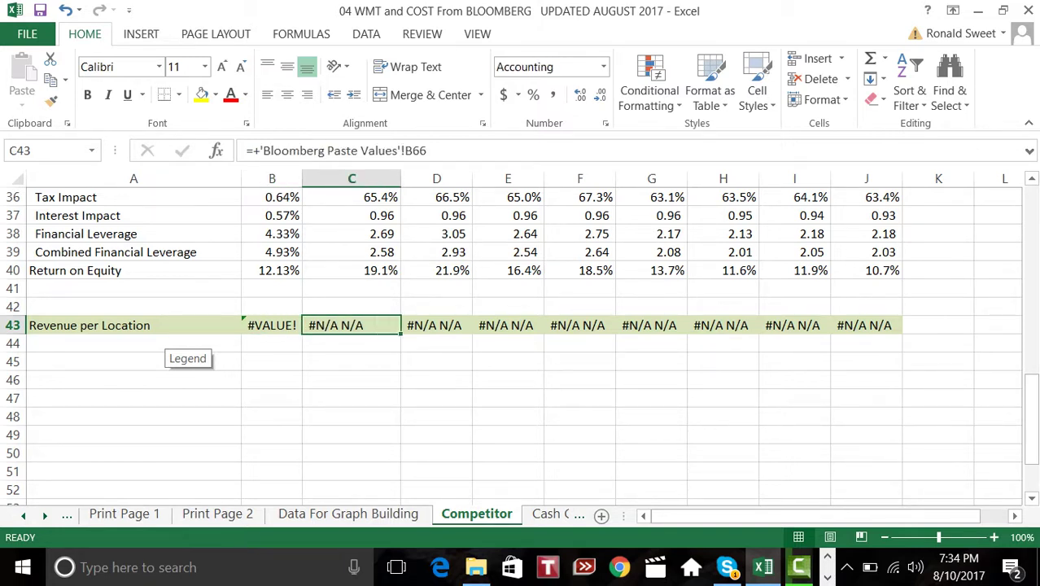
text(=()
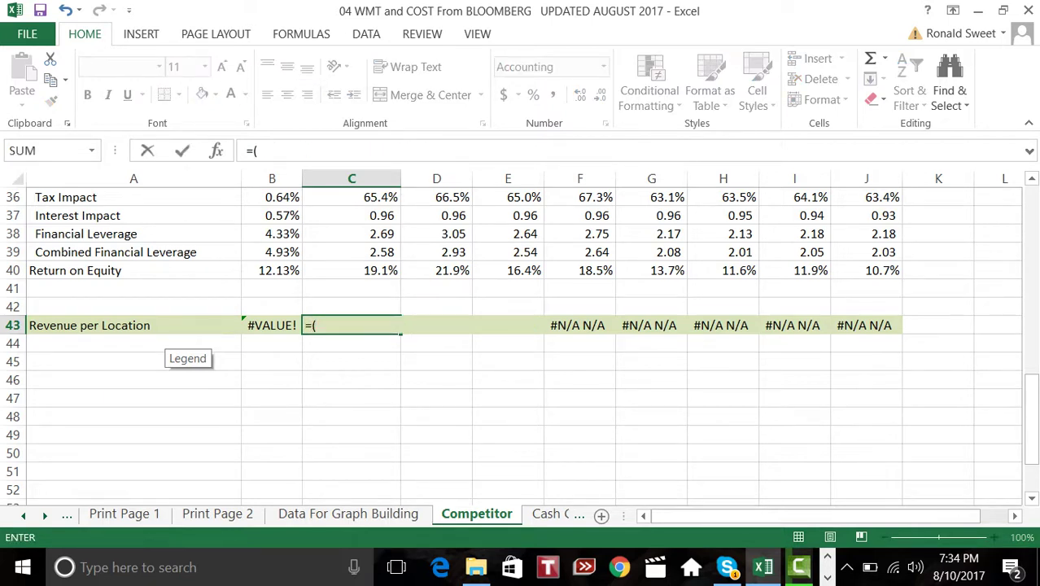
click(23, 516)
click(161, 514)
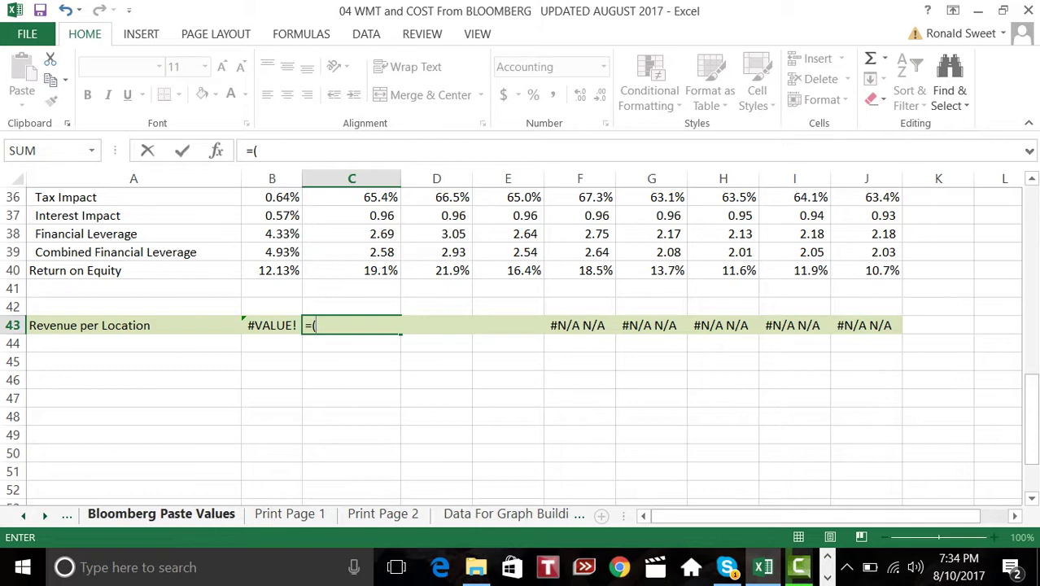
scroll(236, 424, up, 7)
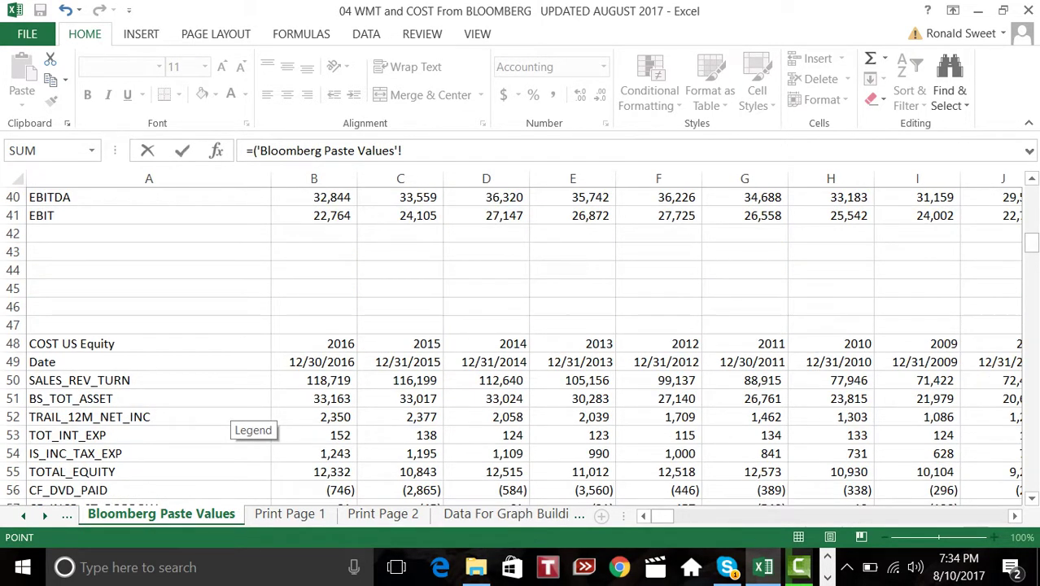
click(315, 381)
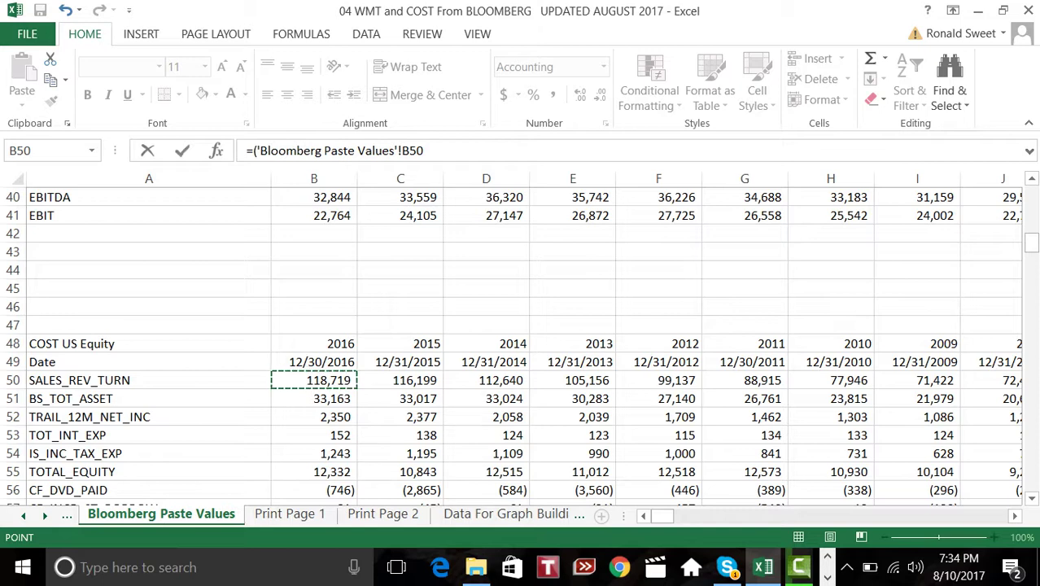
text(/)
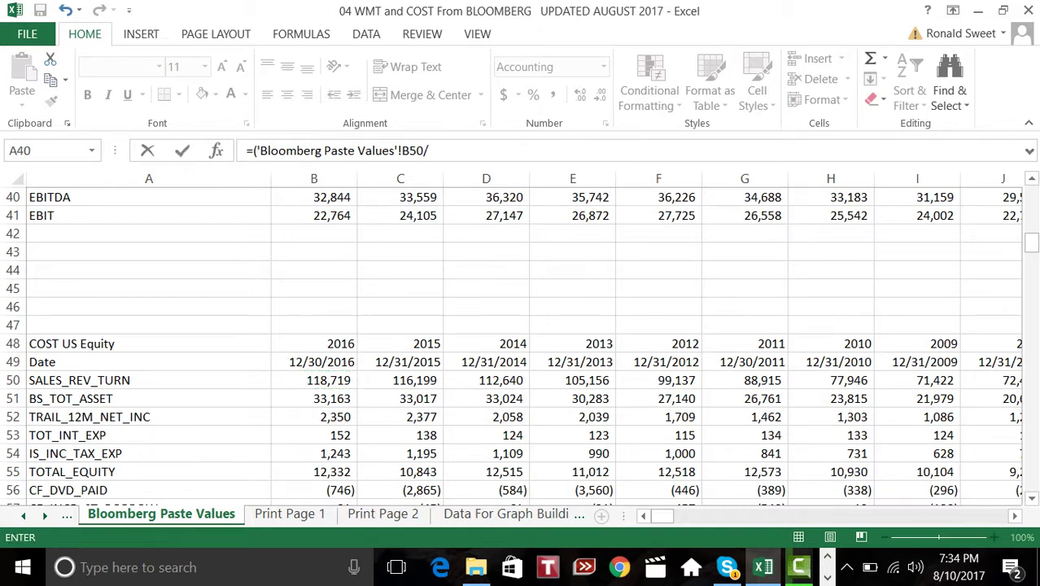
scroll(521, 342, down, 4)
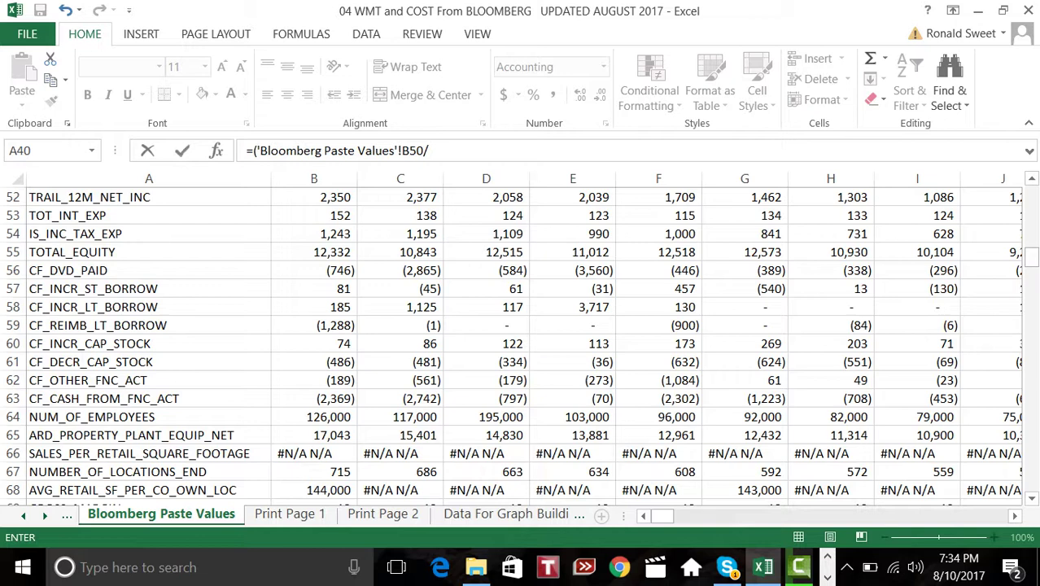
click(314, 471)
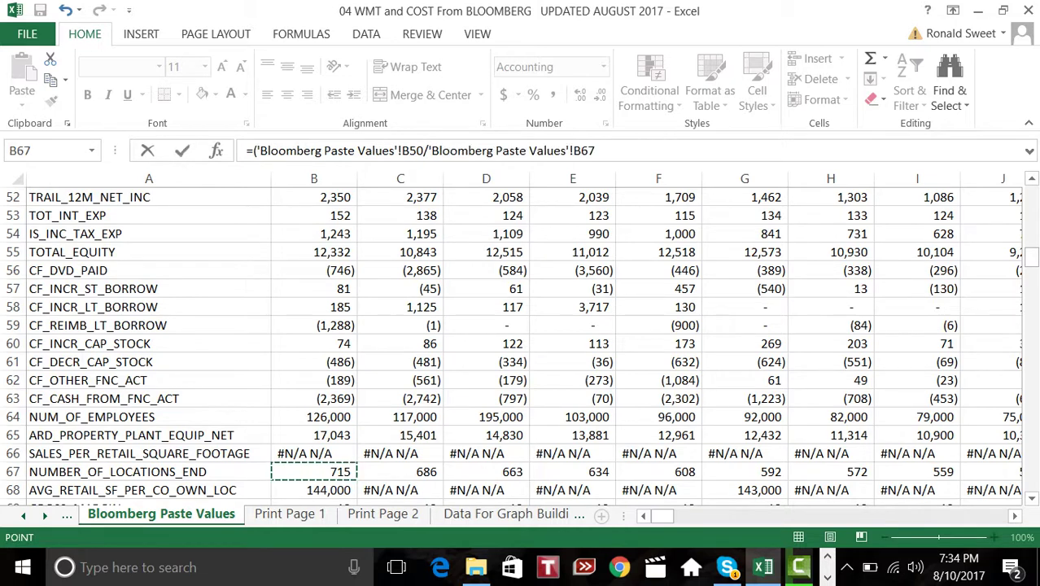
text())
key(Return)
Fill the revenue-per-location formula from C43 across to J43 and check the growth rate formula in B43
click(351, 325)
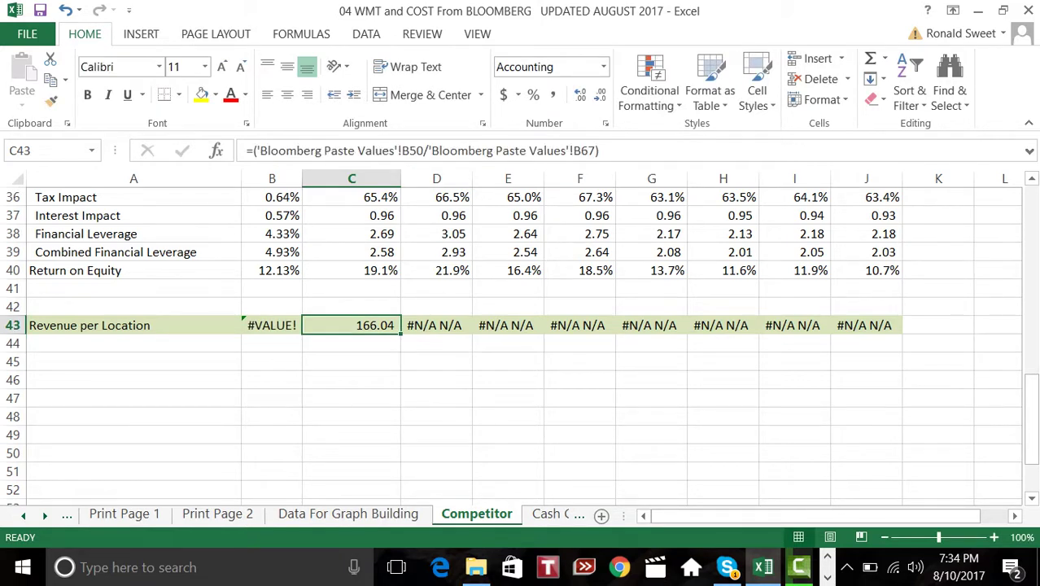
drag(400, 334, 895, 334)
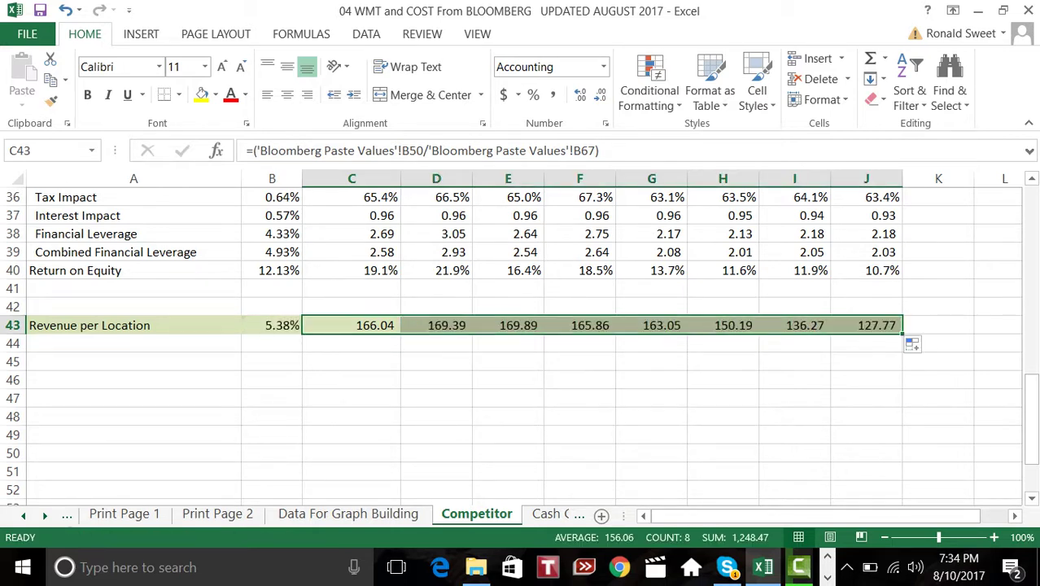
click(271, 325)
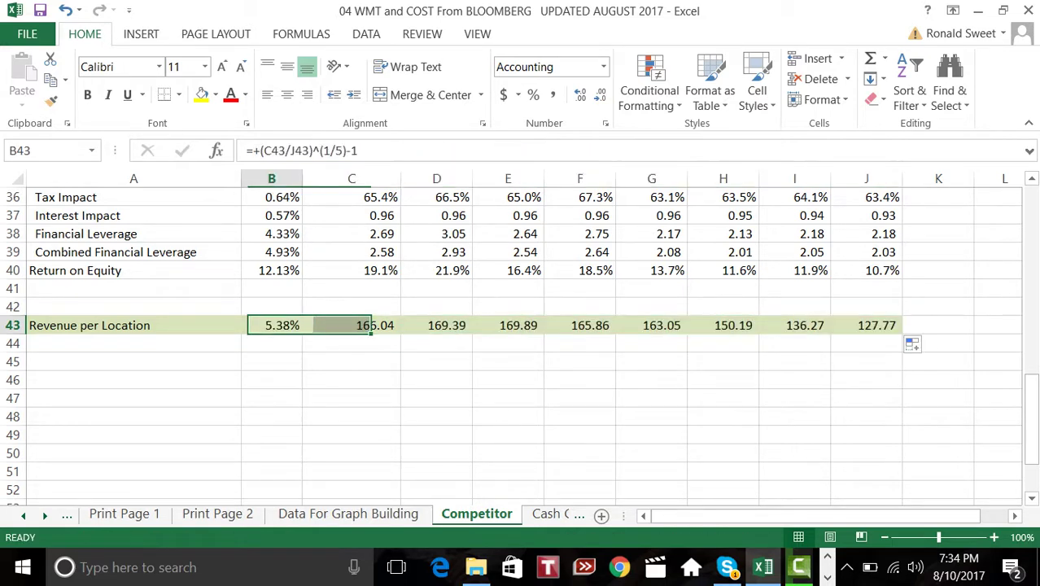
click(351, 325)
click(271, 325)
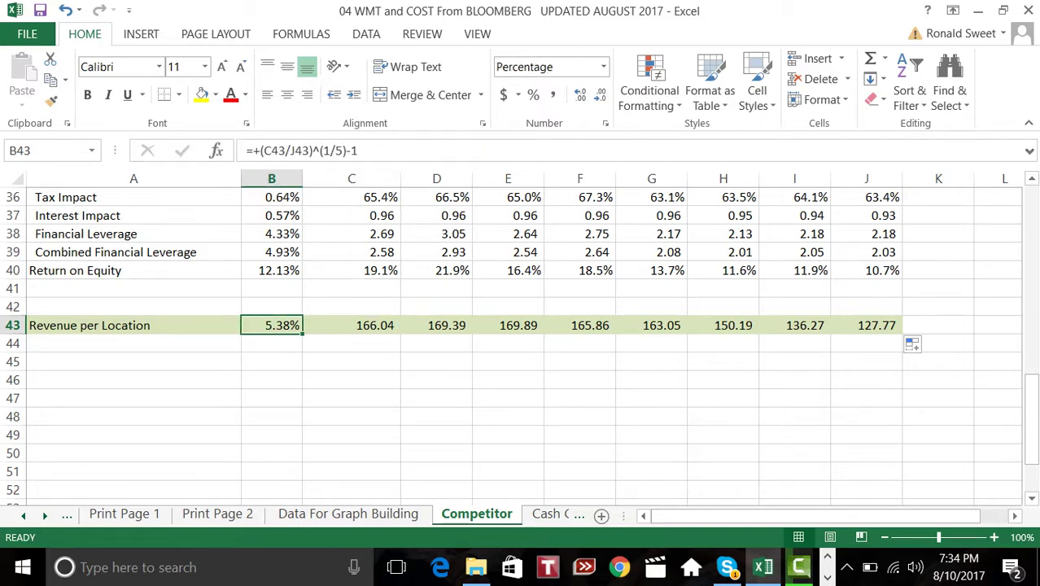
Look through Wal-Mart's productivity rows on Print Page 1, from Revenue per Square Foot down to Revenue per Store
click(125, 514)
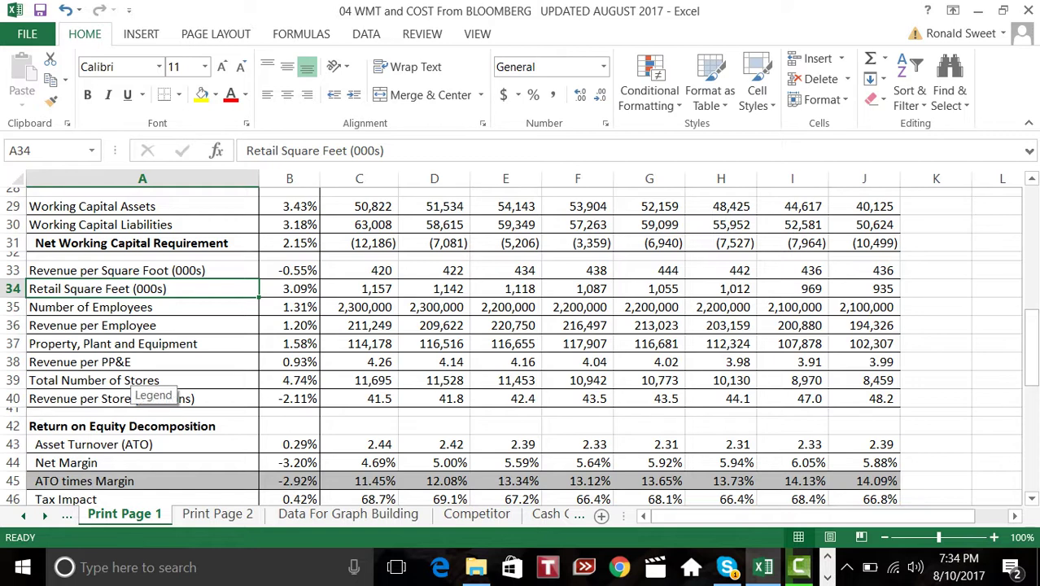
click(143, 270)
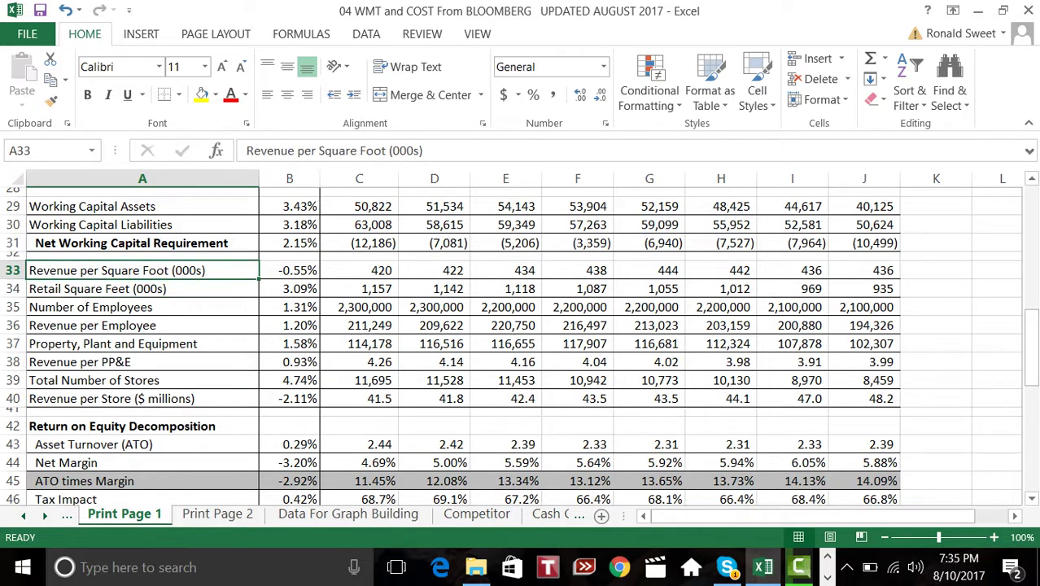
key(Down)
key(Down)
key(Down)
key(Down)
key(Down)
key(Down)
key(Down)
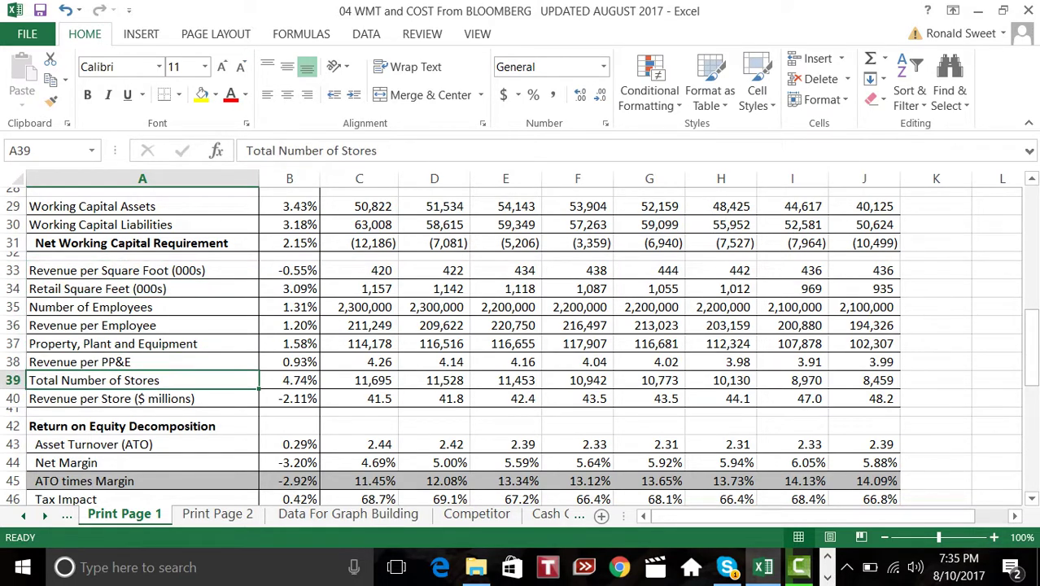
key(Up)
key(Down)
Examine Wal-Mart's Revenue per Store ($ millions) values and formulas across all years in row 40
key(Right)
key(Right)
key(Right)
key(Right)
key(Right)
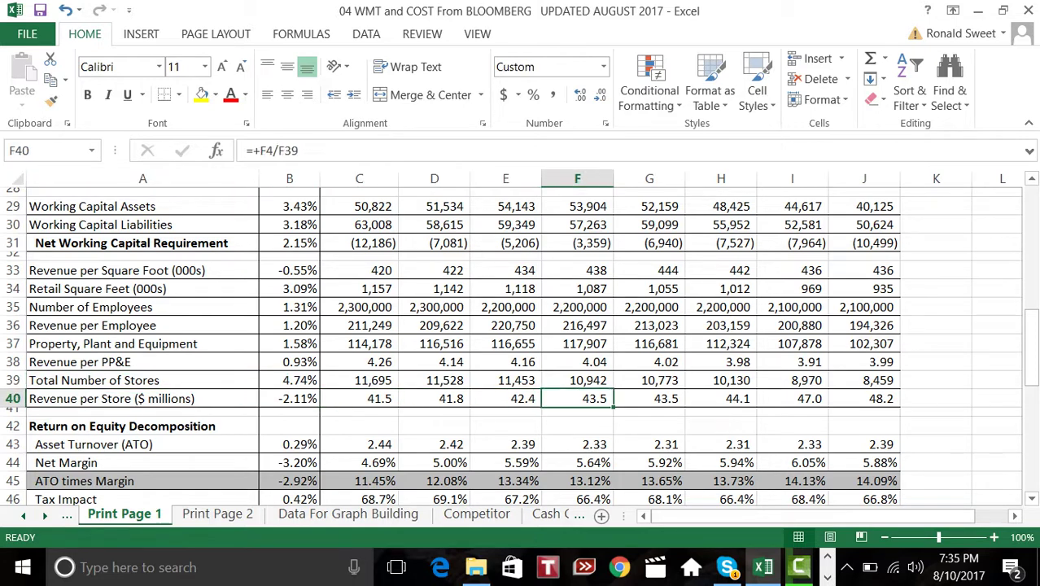
key(Right)
key(Right)
key(Right)
key(Right)
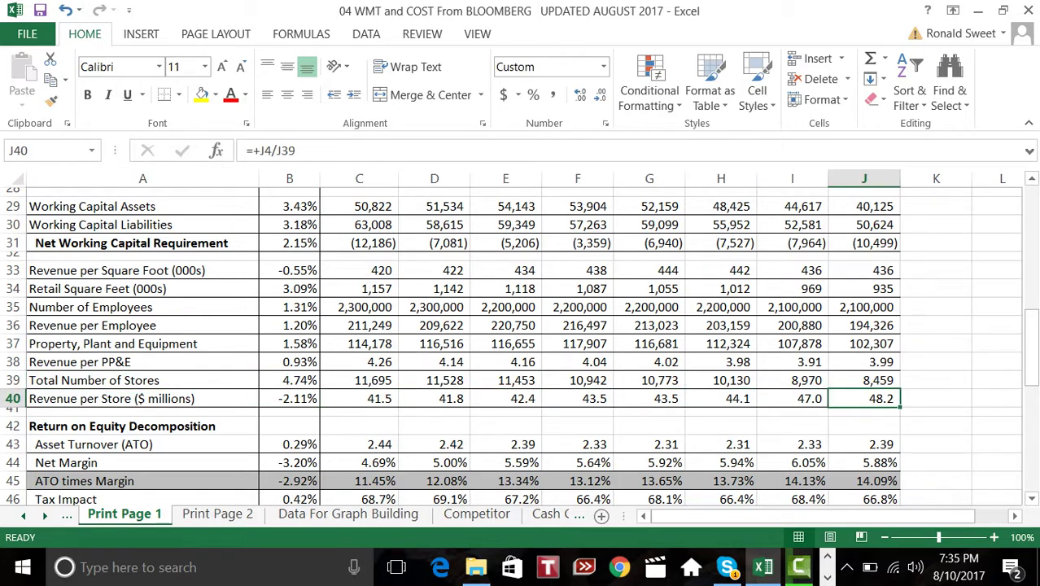
click(359, 398)
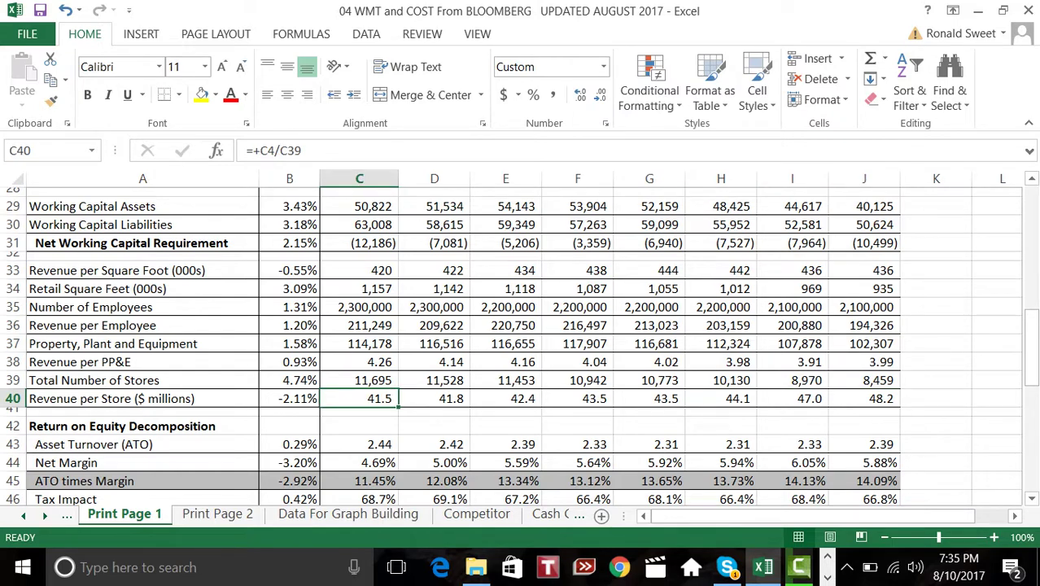
On Data For Graph Building, link Wal-Mart's Revenue per Location cell B42 to 'Print Page 1'!C40 and fill it across to I42
click(348, 514)
scroll(163, 370, down, 7)
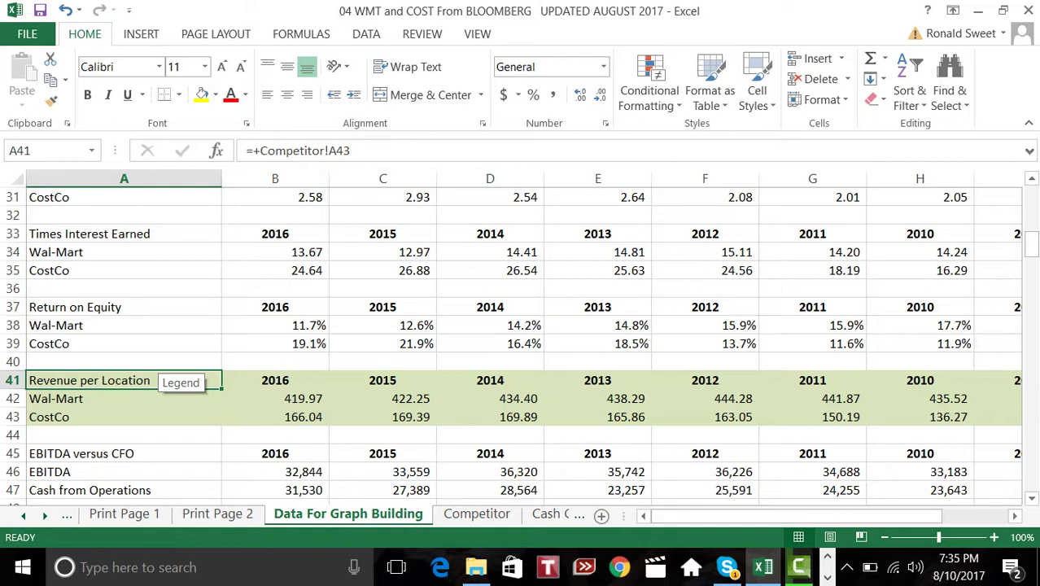
drag(123, 417, 124, 435)
click(124, 380)
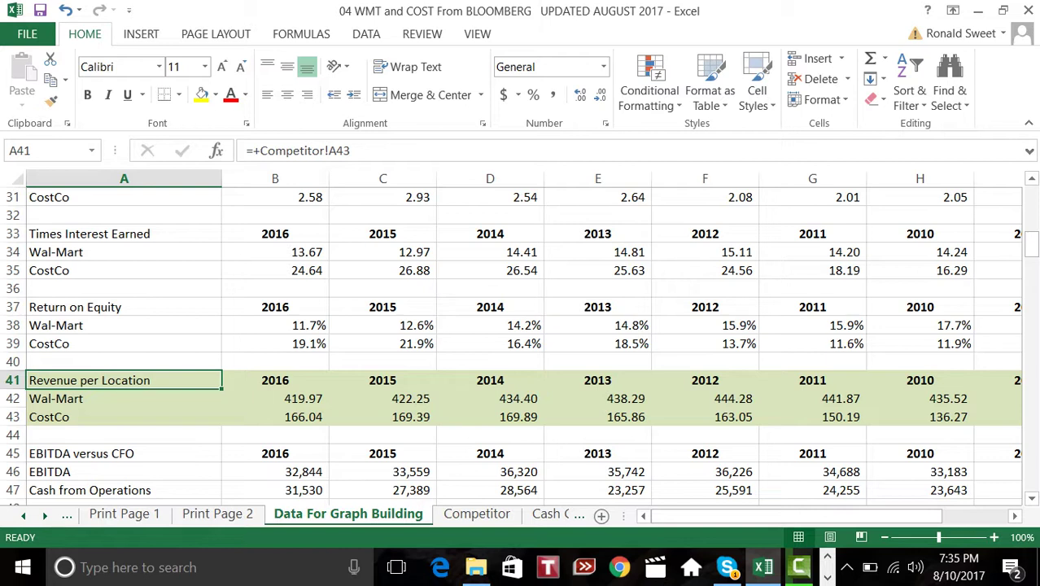
click(275, 398)
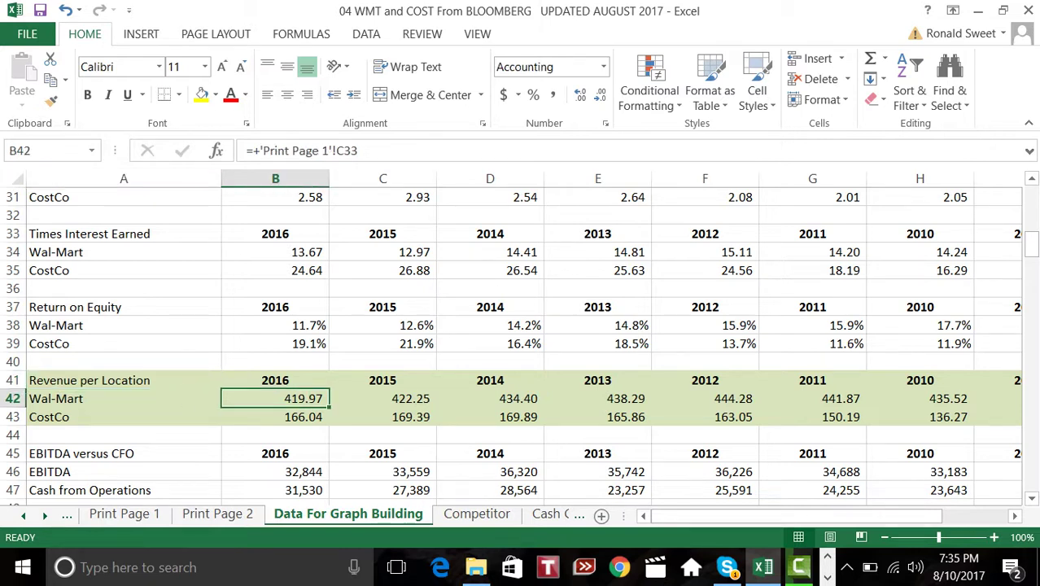
text(=)
click(124, 514)
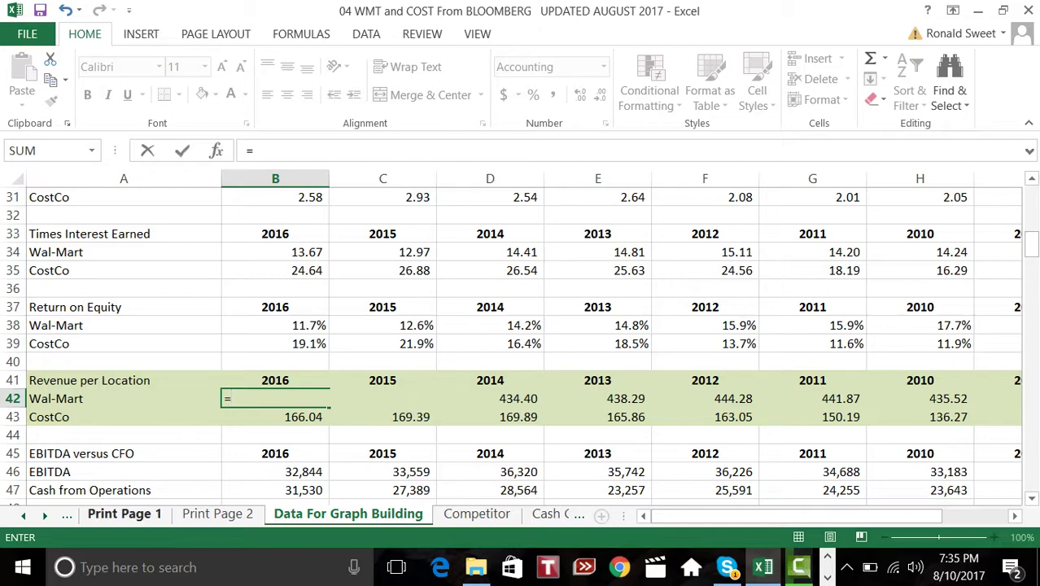
scroll(94, 450, down, 1)
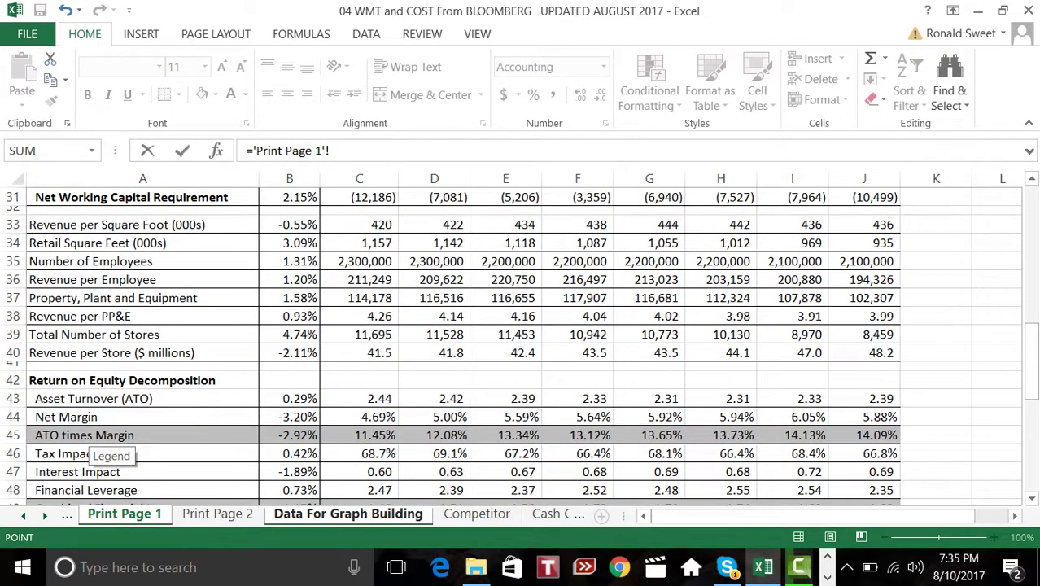
click(359, 352)
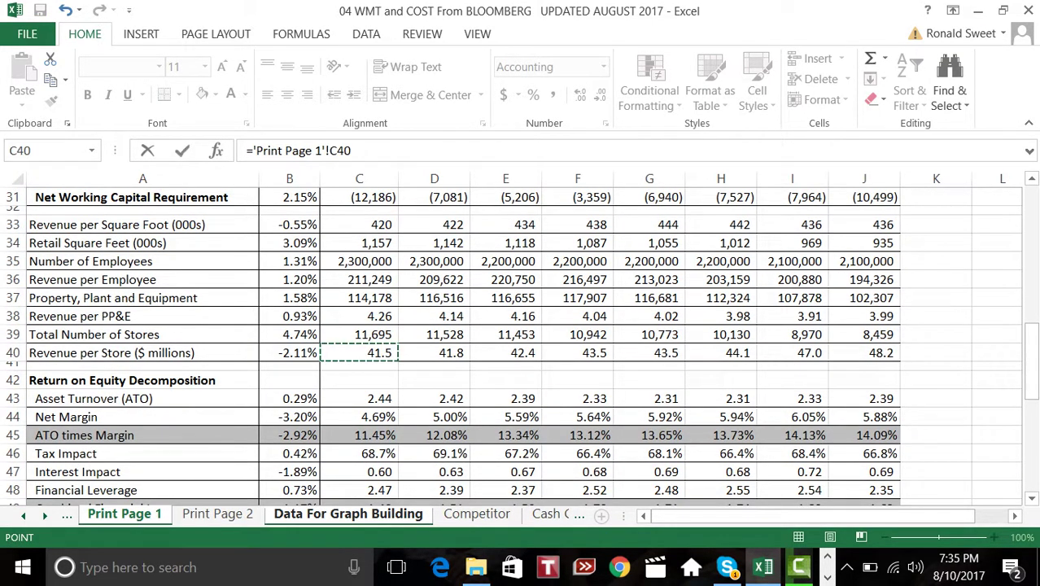
key(Return)
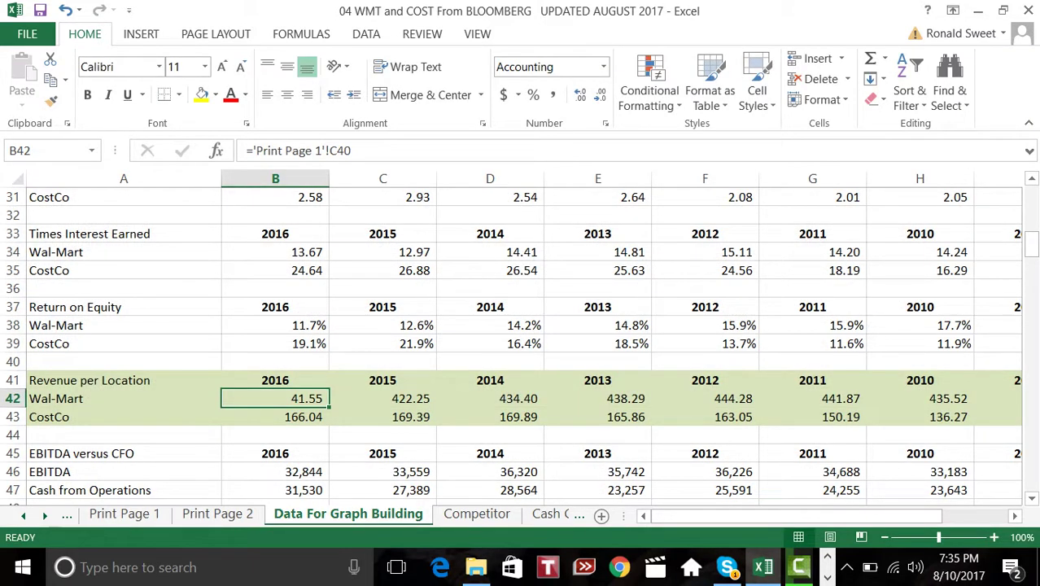
drag(329, 407, 891, 403)
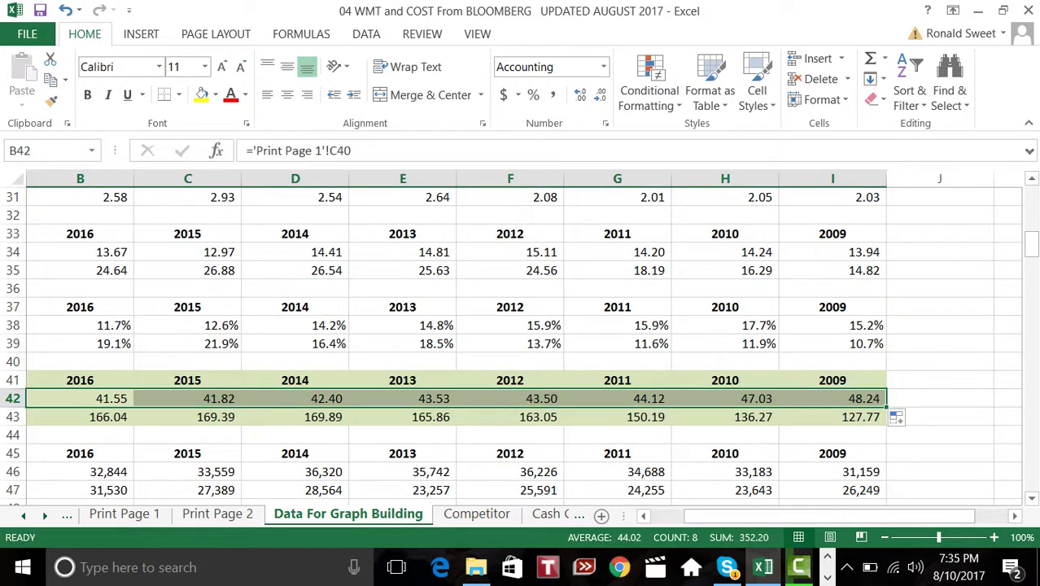
Remove the words "Square Foot" from the title of Chart 7 on Print Page 2, leaving "Revenue per" before "($ Millions)"
click(217, 514)
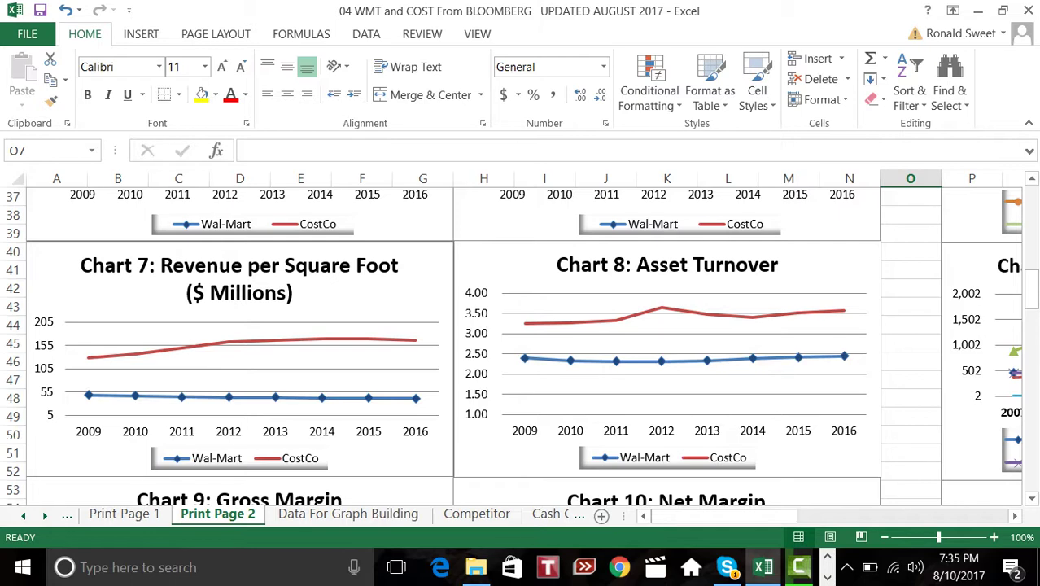
scroll(69, 301, down, 1)
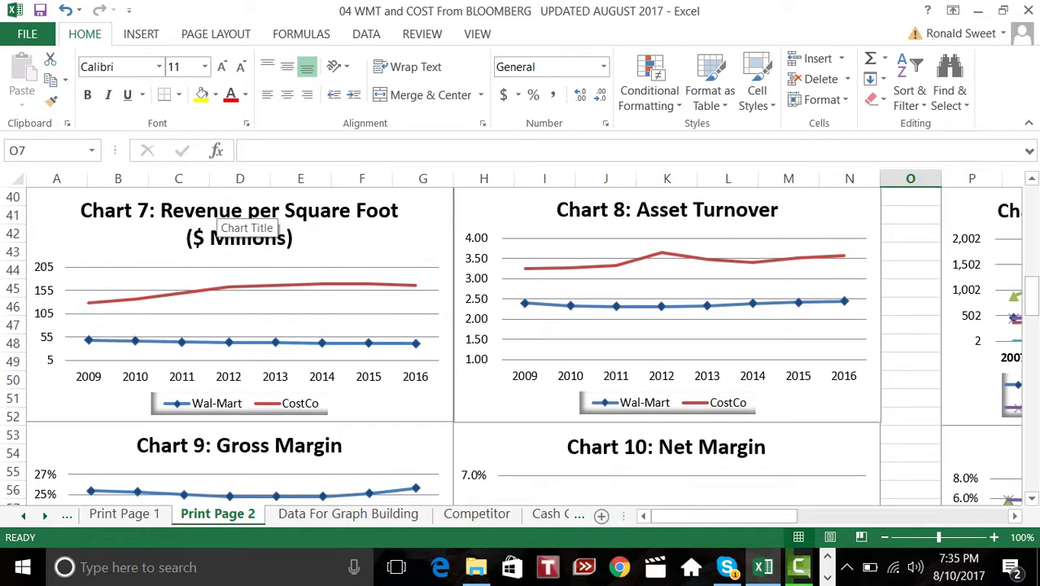
click(232, 218)
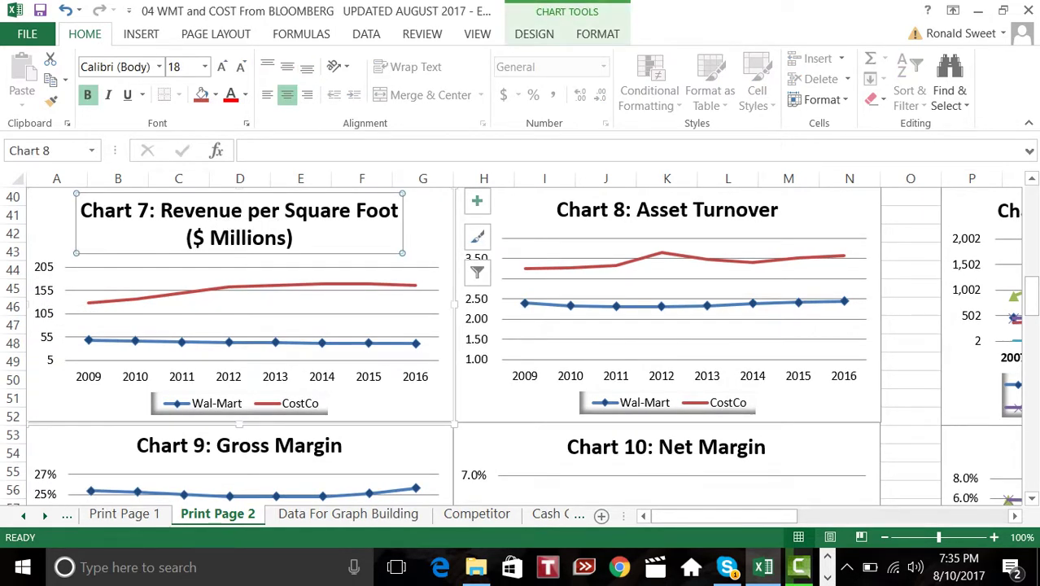
drag(285, 210, 398, 210)
click(391, 210)
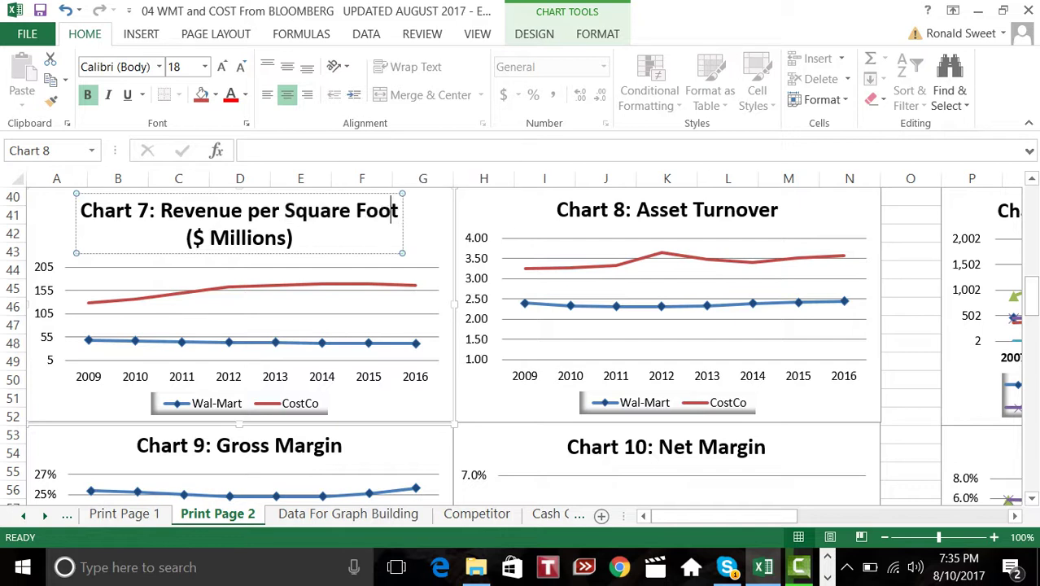
key(Left)
key(Left)
key(Left)
key(Left)
key(Left)
key(Left)
key(Left)
key(Left)
key(Left)
key(Left)
key(Left)
key(shift+Right)
key(shift+Right)
key(shift+Right)
key(shift+Right)
key(shift+Right)
key(shift+Right)
key(shift+Right)
key(shift+Right)
key(shift+Right)
key(shift+Right)
key(shift+Right)
key(shift+Right)
key(shift+Right)
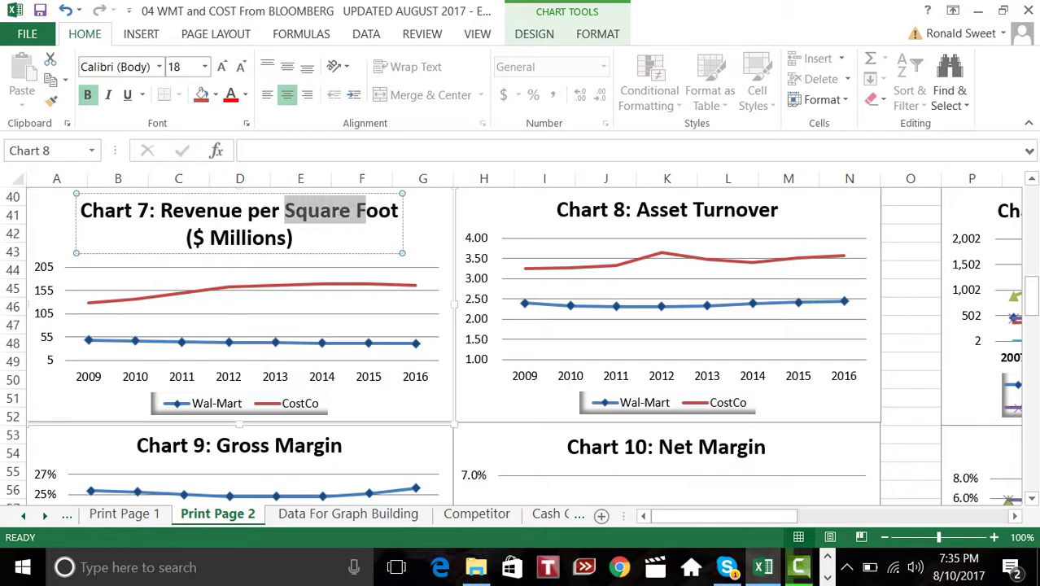
key(Left)
key(BackSpace)
text(tore)
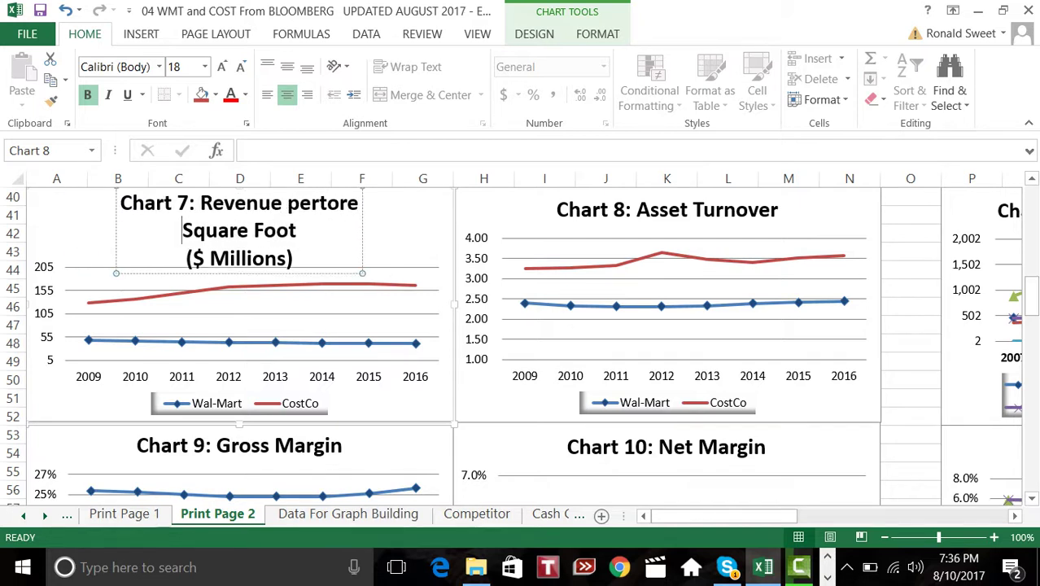
key(shift+Right)
key(shift+Right)
key(shift+Right)
key(shift+Right)
key(shift+Right)
key(shift+Right)
key(shift+Right)
key(shift+Right)
key(shift+Right)
key(shift+Right)
key(shift+Right)
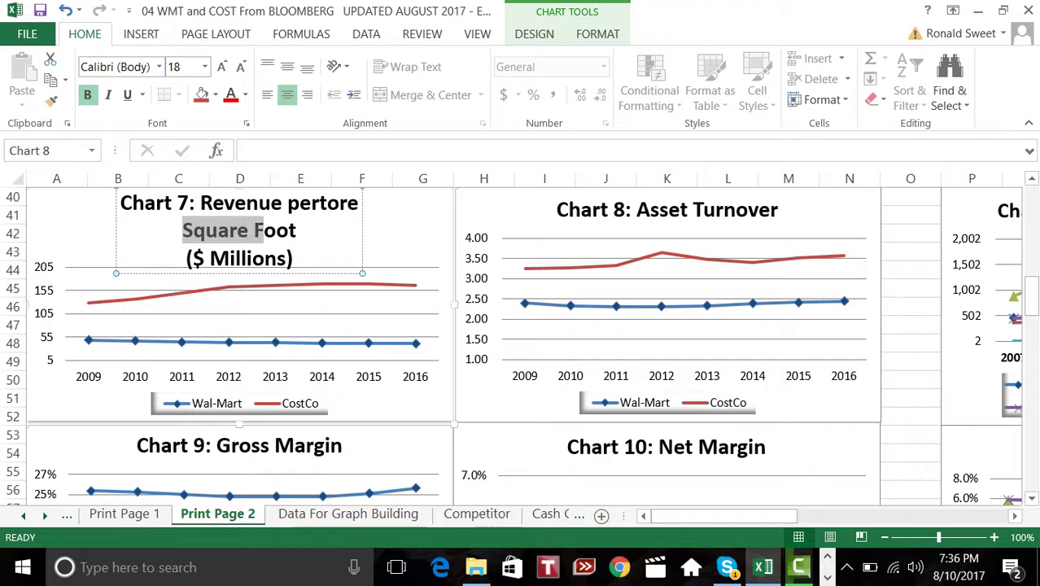
key(BackSpace)
key(BackSpace)
key(BackSpace)
key(BackSpace)
key(BackSpace)
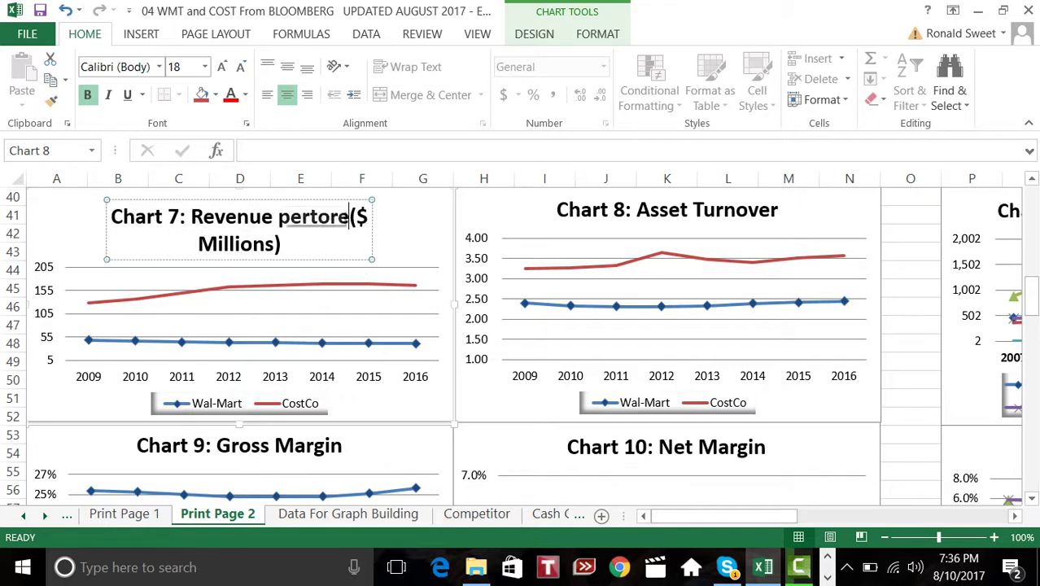
key(BackSpace)
Complete the title as "Chart 7: Revenue per Store" with "($ Millions)" on its second line, and leave the chart
text(Square)
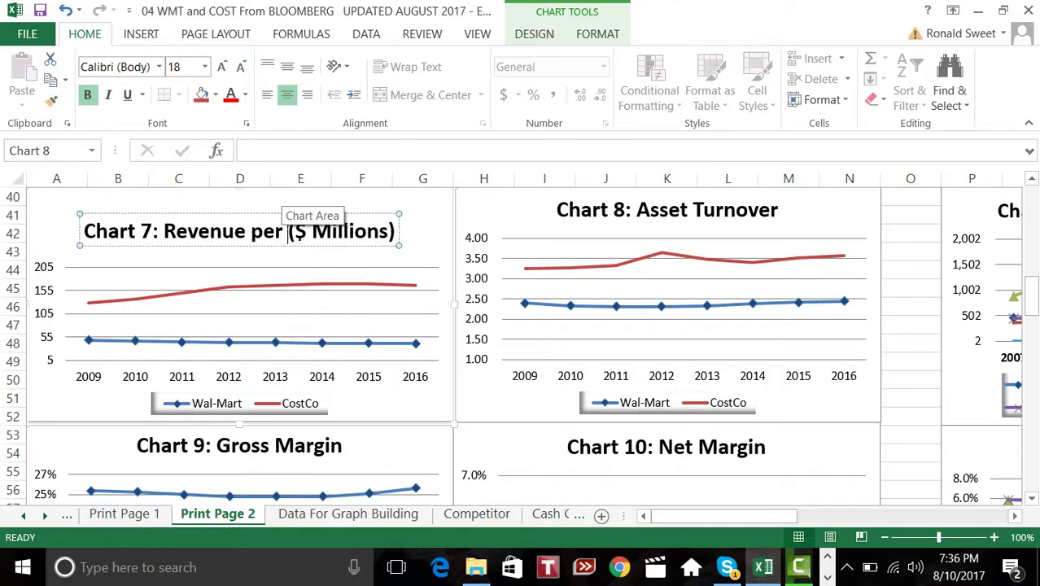
key(Return)
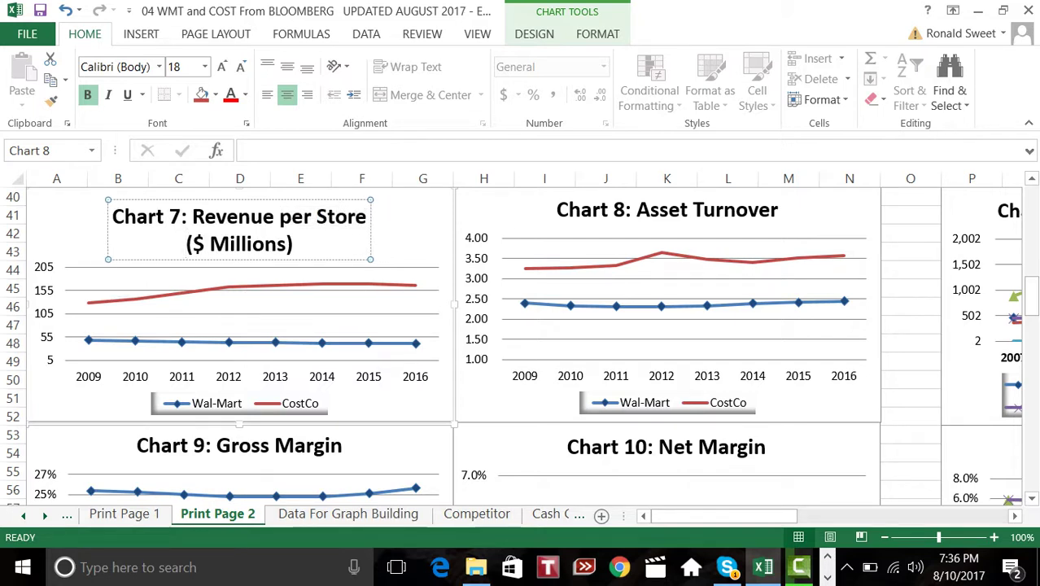
click(911, 270)
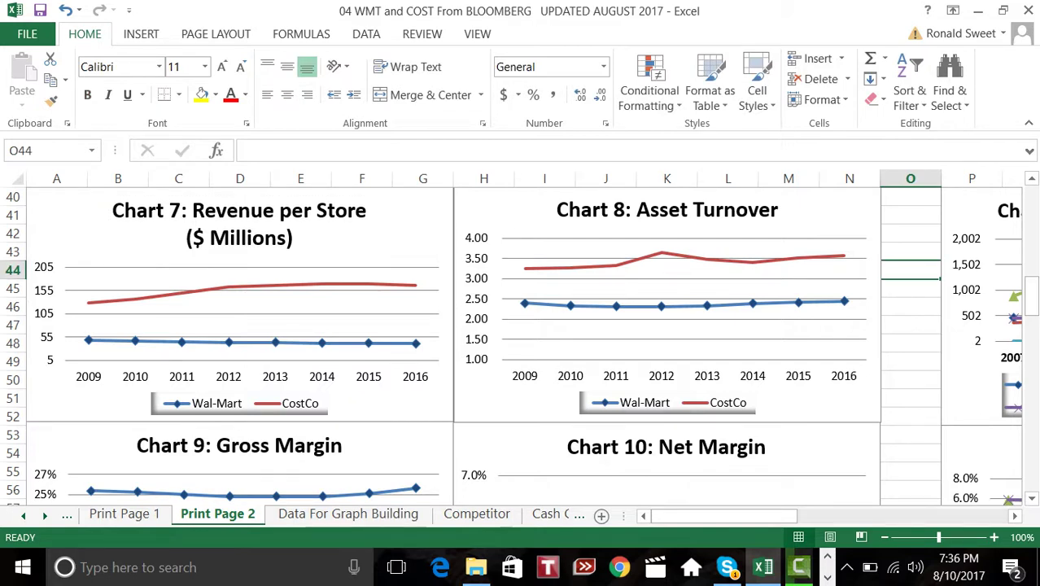